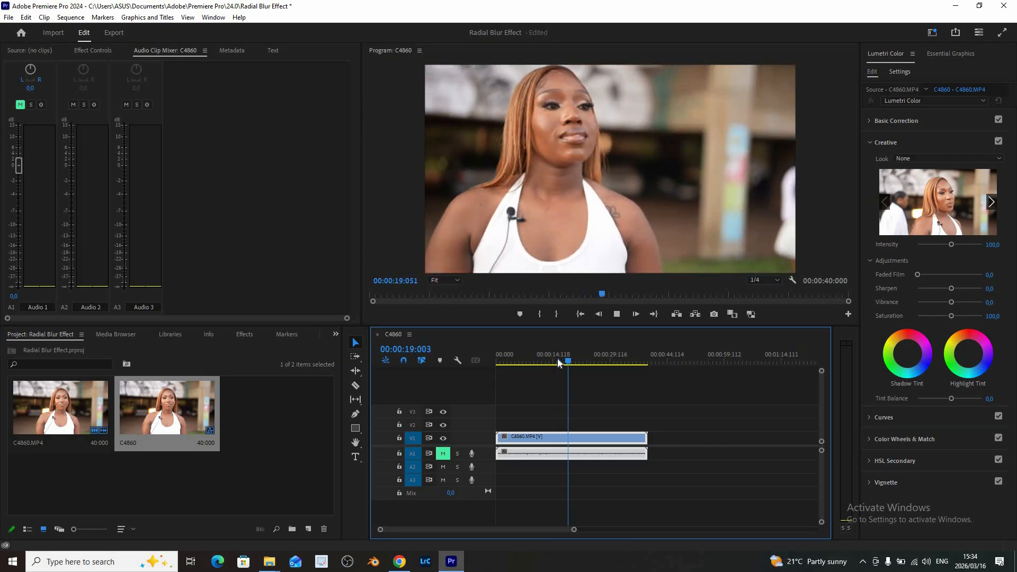
Step: Trim the start of the C4860.MP4 clip to 00:00:21:030 and move the remainder to the beginning of the sequence
{"action": "key", "text": "space"}
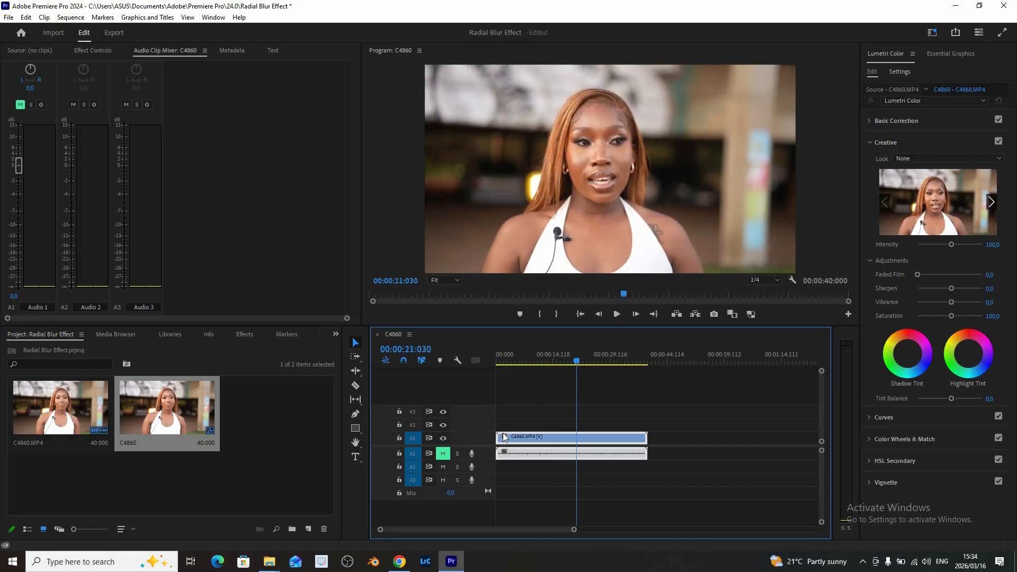
{"action": "left_click_drag", "start_coordinate": [498, 436], "coordinate": [577, 436]}
{"action": "left_click_drag", "start_coordinate": [513, 435], "coordinate": [507, 435]}
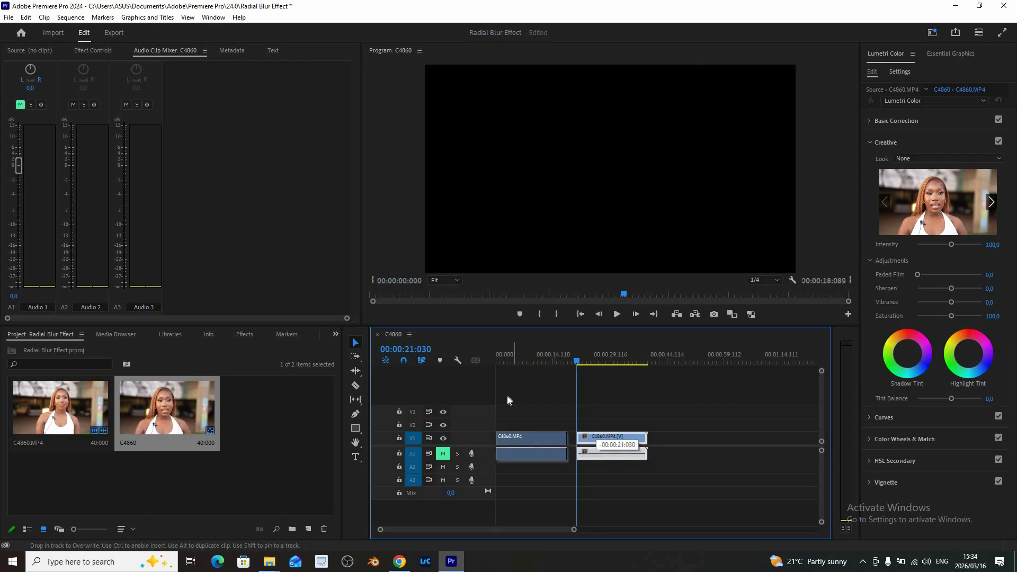
Step: Play the shortened clip from the start of the sequence and stop at about 00:00:06:102
{"action": "left_click_drag", "start_coordinate": [498, 360], "coordinate": [483, 357]}
{"action": "key", "text": "space"}
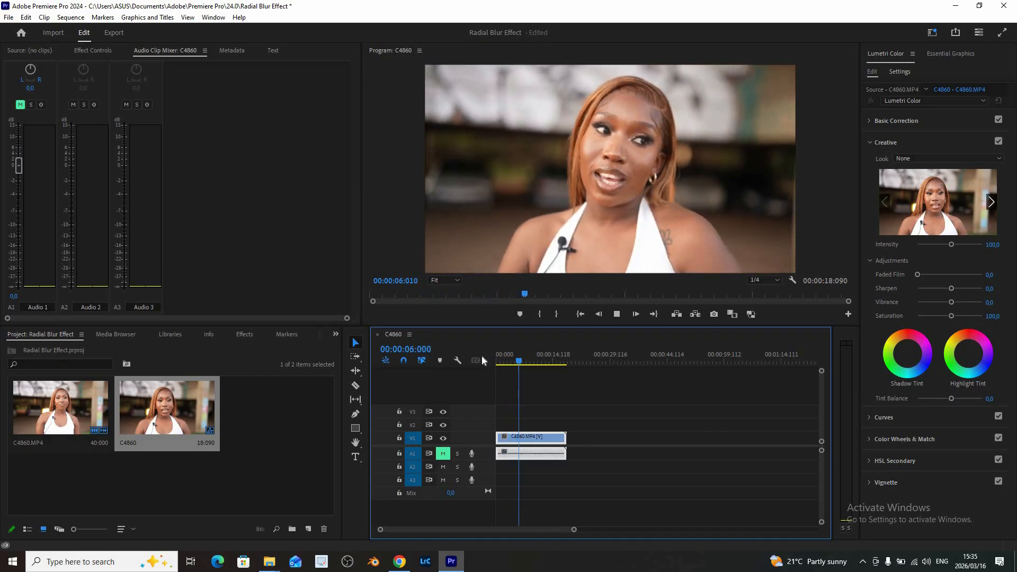
{"action": "key", "text": "space"}
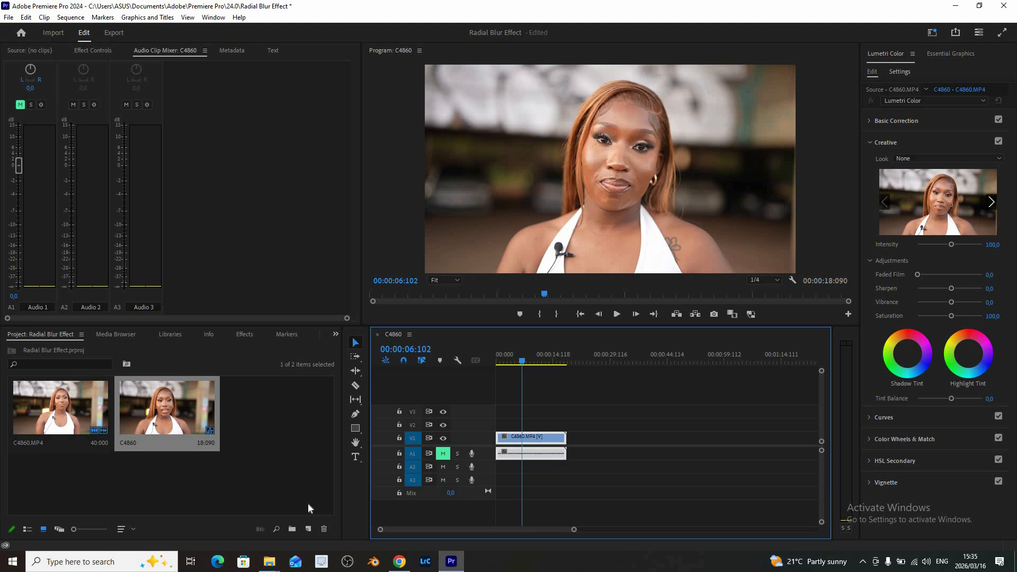
{"action": "left_click", "coordinate": [307, 503]}
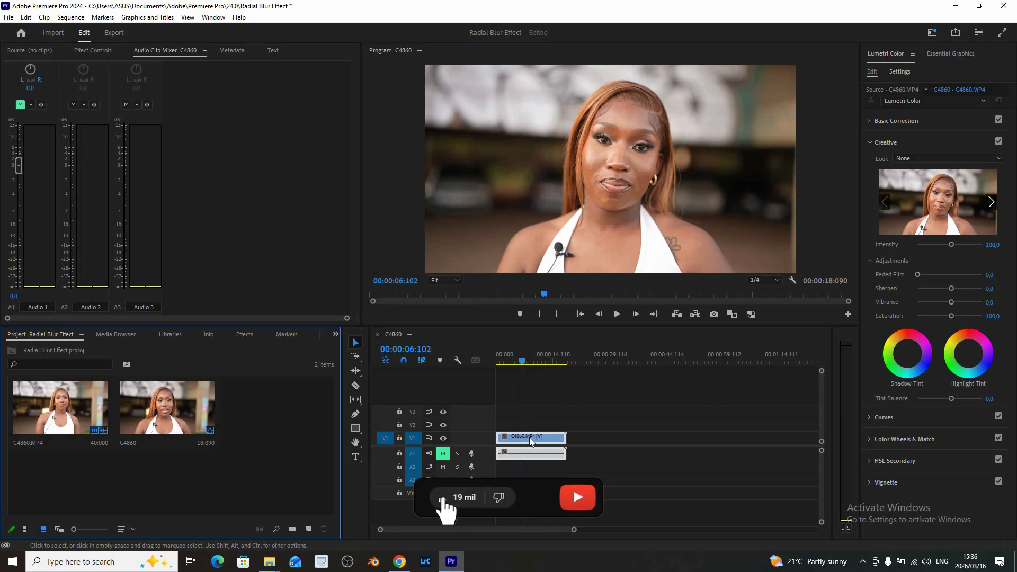
Step: Duplicate the C4860.MP4 video from V1 onto V3 and nest the copy under the default name
{"action": "left_click", "coordinate": [531, 441]}
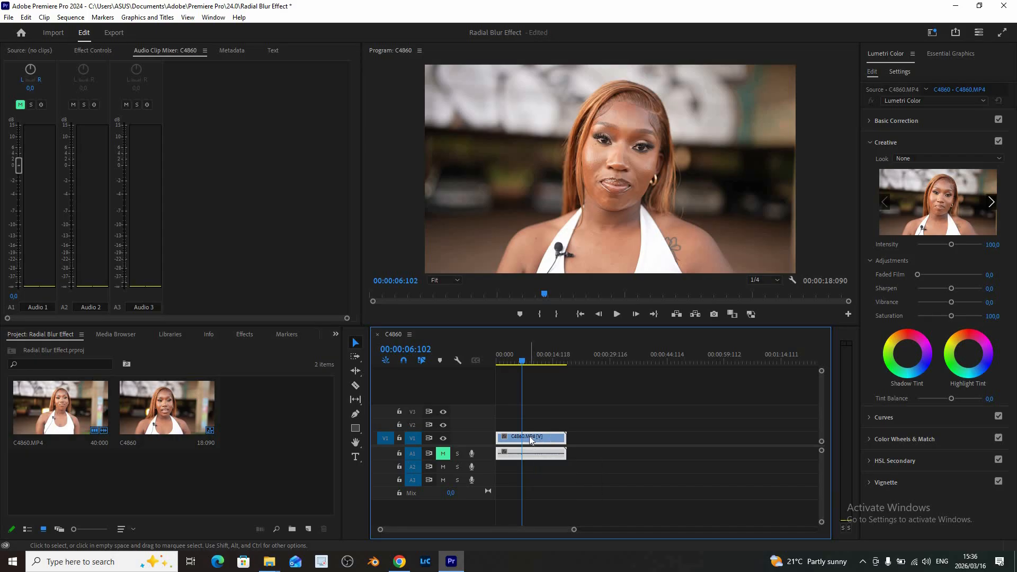
{"action": "left_click_drag", "start_coordinate": [530, 440], "coordinate": [532, 409]}
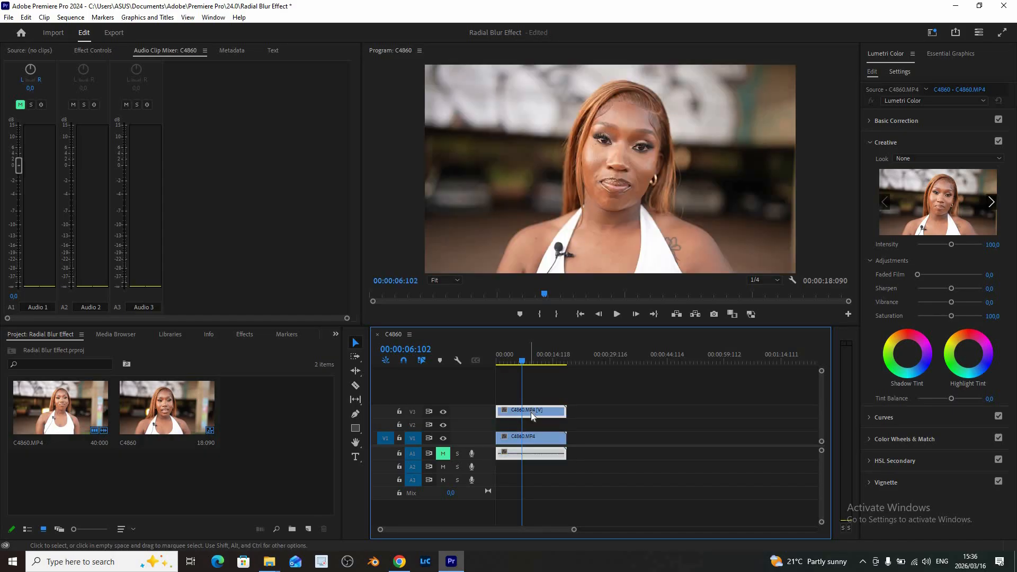
{"action": "right_click", "coordinate": [532, 416]}
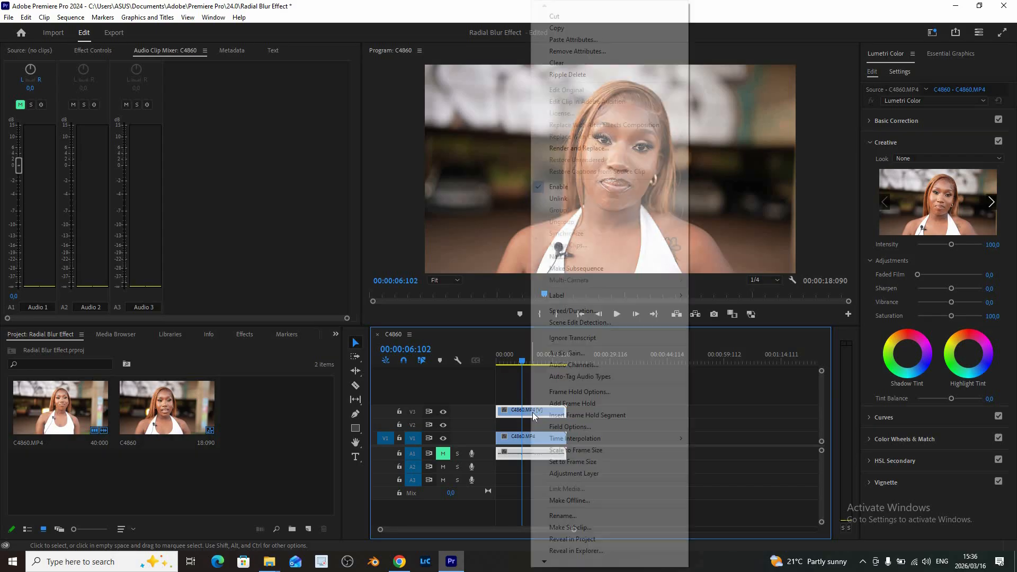
{"action": "left_click", "coordinate": [576, 258]}
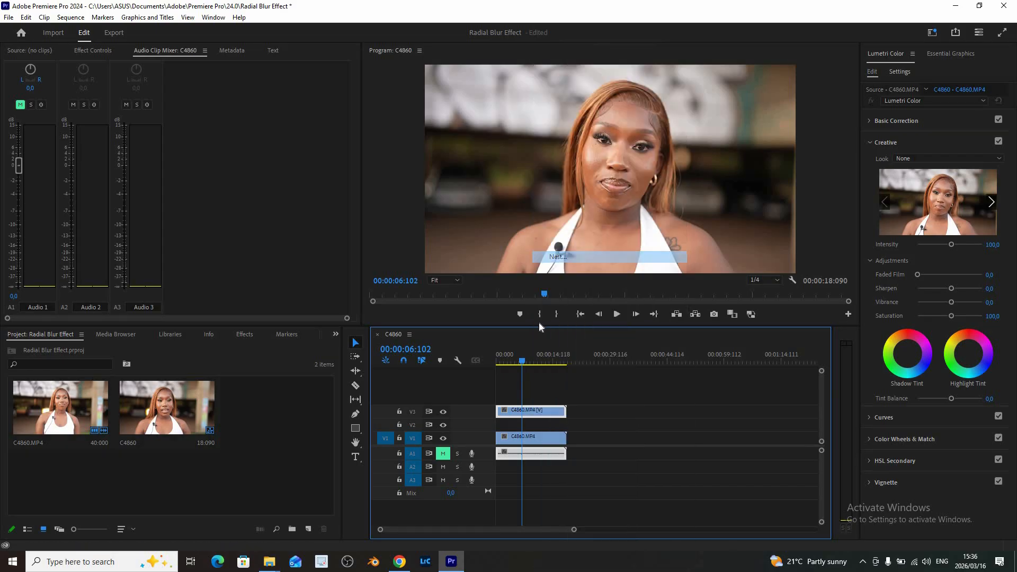
{"action": "key", "text": "Return"}
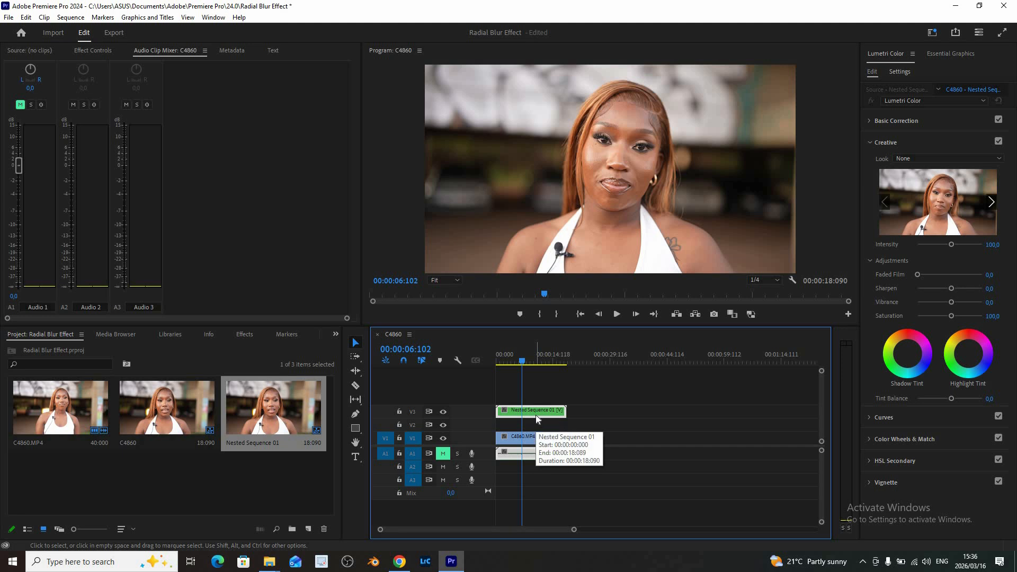
Step: Apply the Radial Blur_LENNY preset to the nested sequence on V3
{"action": "left_click", "coordinate": [246, 336]}
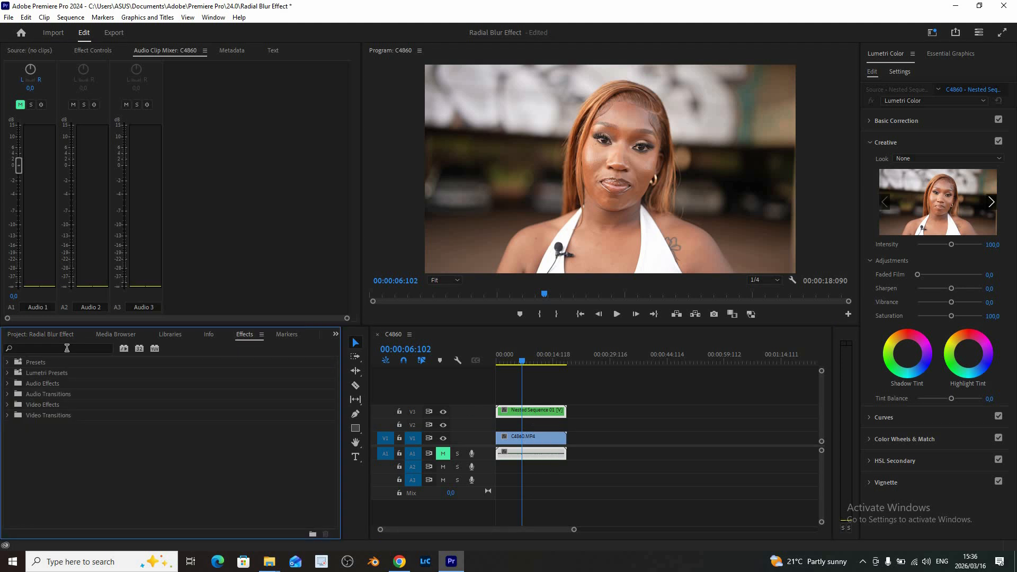
{"action": "left_click", "coordinate": [8, 362]}
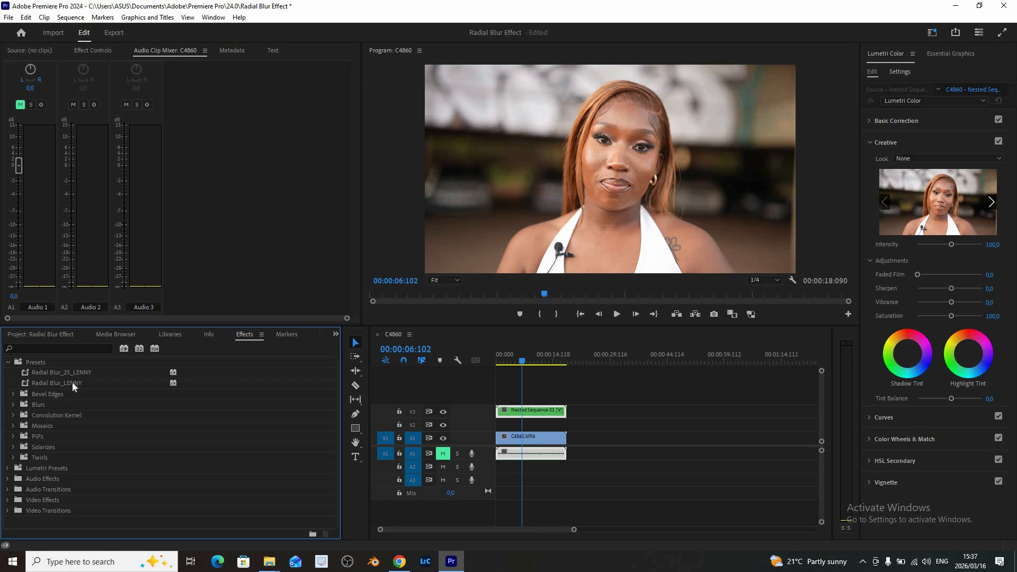
{"action": "left_click_drag", "start_coordinate": [65, 382], "coordinate": [523, 411]}
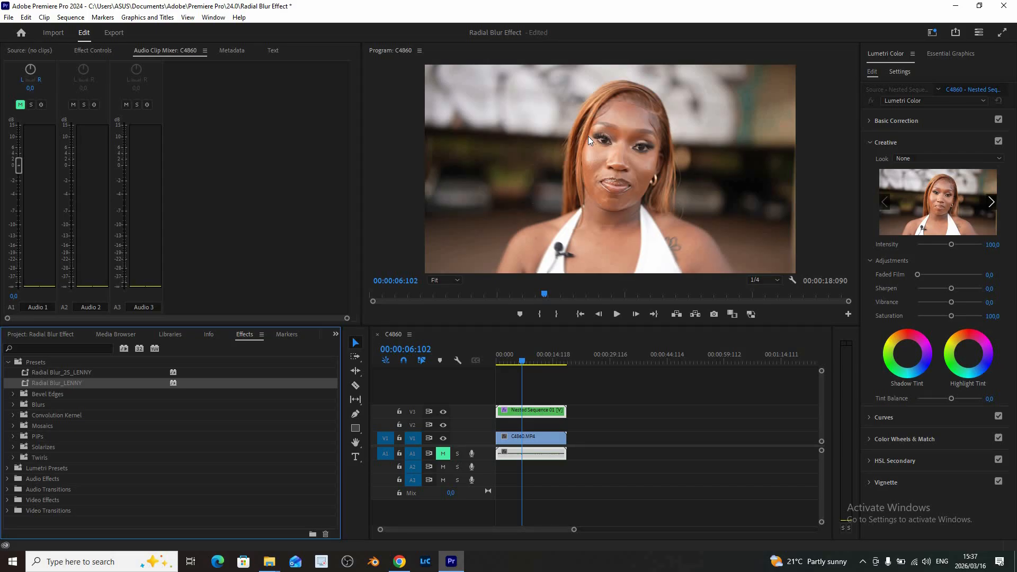
Step: Nest the blurred sequence on V3 again, keeping the default name
{"action": "right_click", "coordinate": [538, 412]}
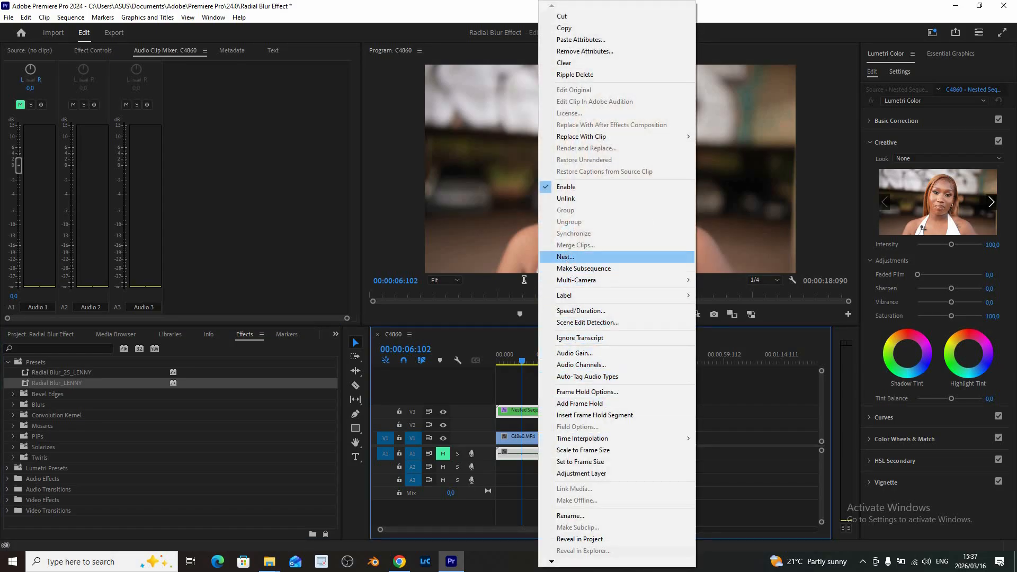
{"action": "left_click", "coordinate": [565, 257]}
{"action": "left_click", "coordinate": [485, 291]}
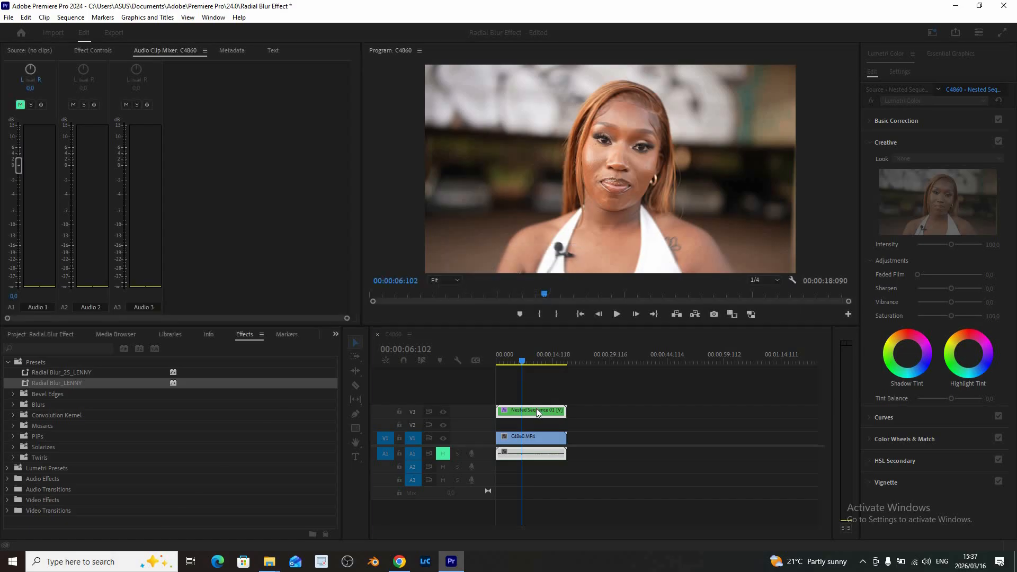
Step: Add an inverted ellipse mask to the Opacity of the nested sequence on V3
{"action": "left_click", "coordinate": [536, 409]}
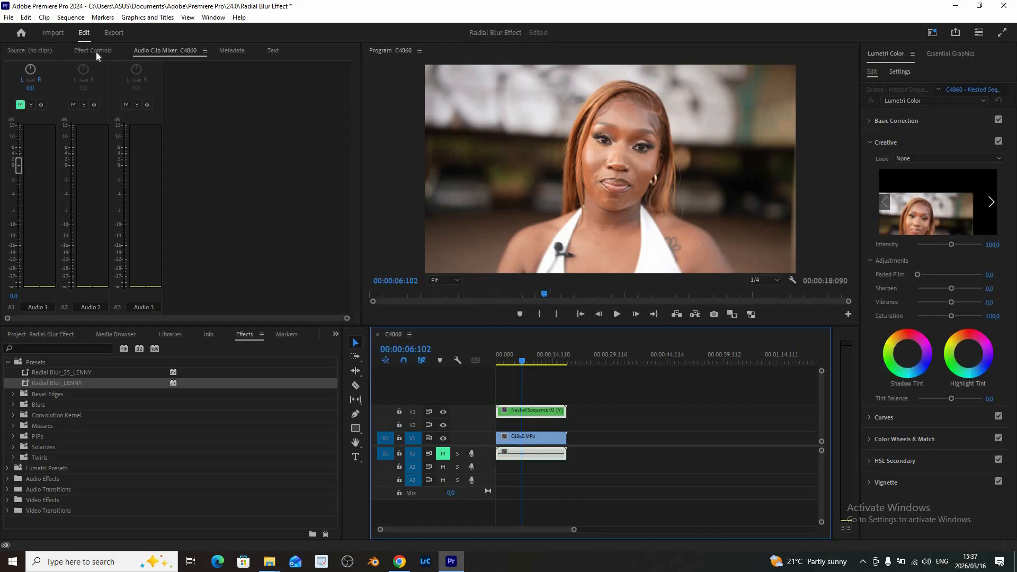
{"action": "left_click", "coordinate": [97, 52]}
{"action": "scroll", "coordinate": [170, 234], "scroll_direction": "down", "scroll_amount": 3}
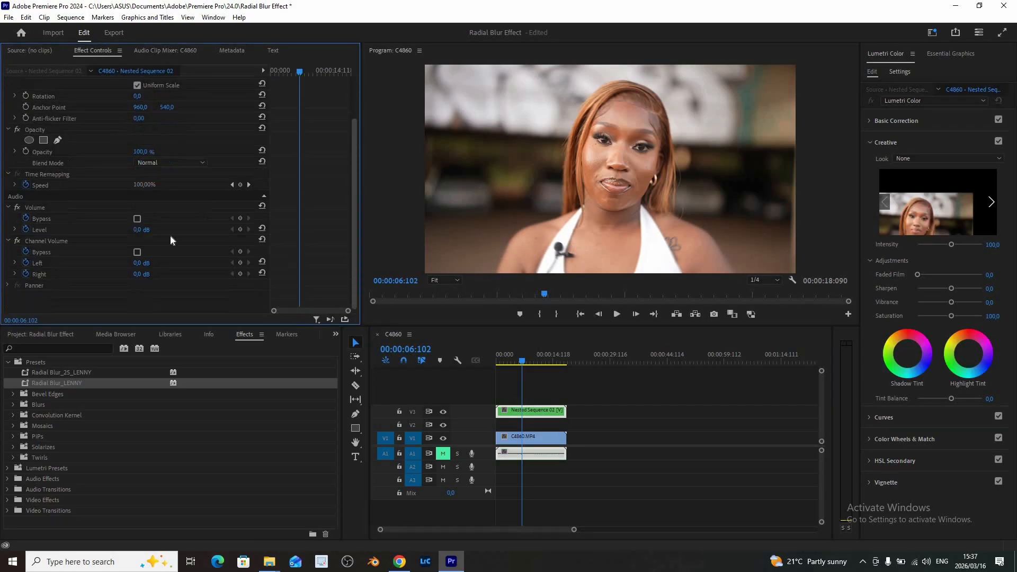
{"action": "left_click", "coordinate": [30, 140]}
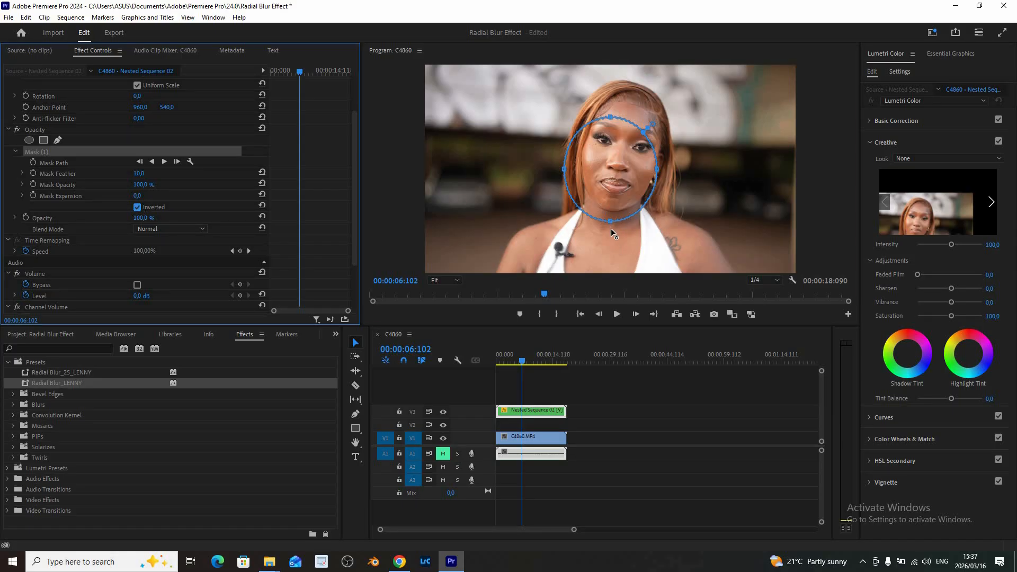
Step: Stretch the ellipse mask in all four directions so it encloses the woman's whole head and neck
{"action": "left_click_drag", "start_coordinate": [612, 222], "coordinate": [612, 234]}
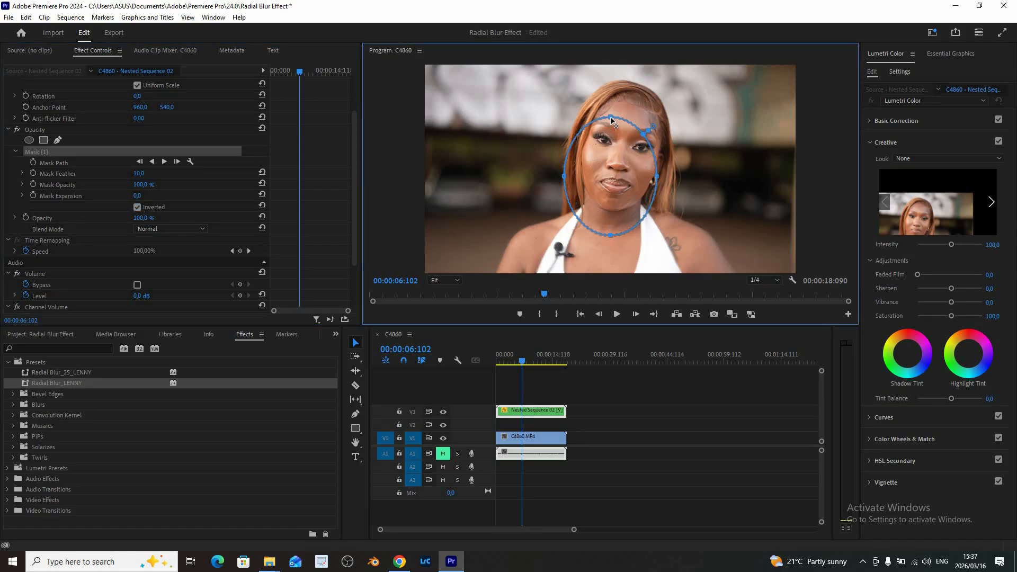
{"action": "left_click_drag", "start_coordinate": [613, 92], "coordinate": [612, 80]}
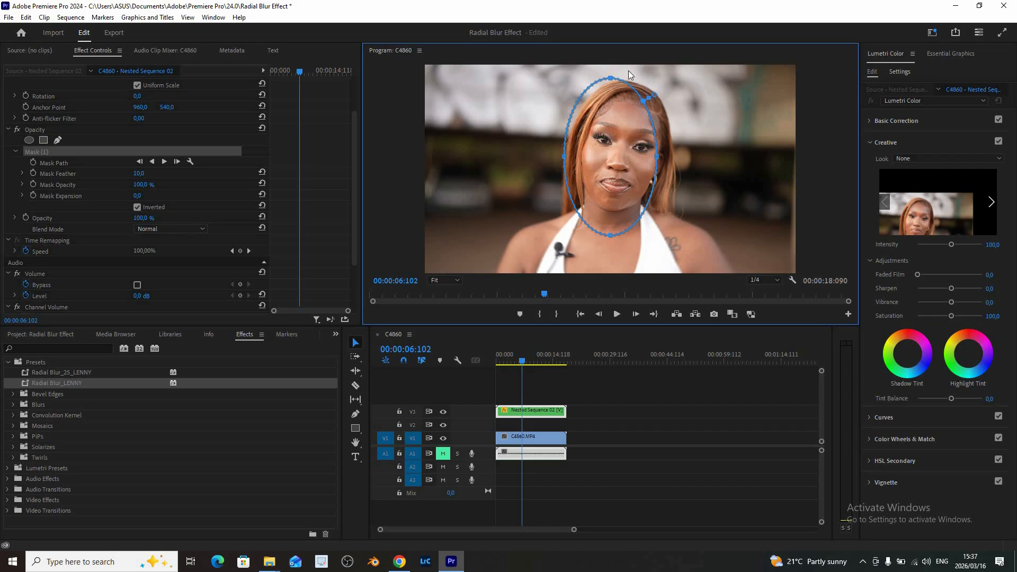
{"action": "left_click_drag", "start_coordinate": [657, 157], "coordinate": [696, 157]}
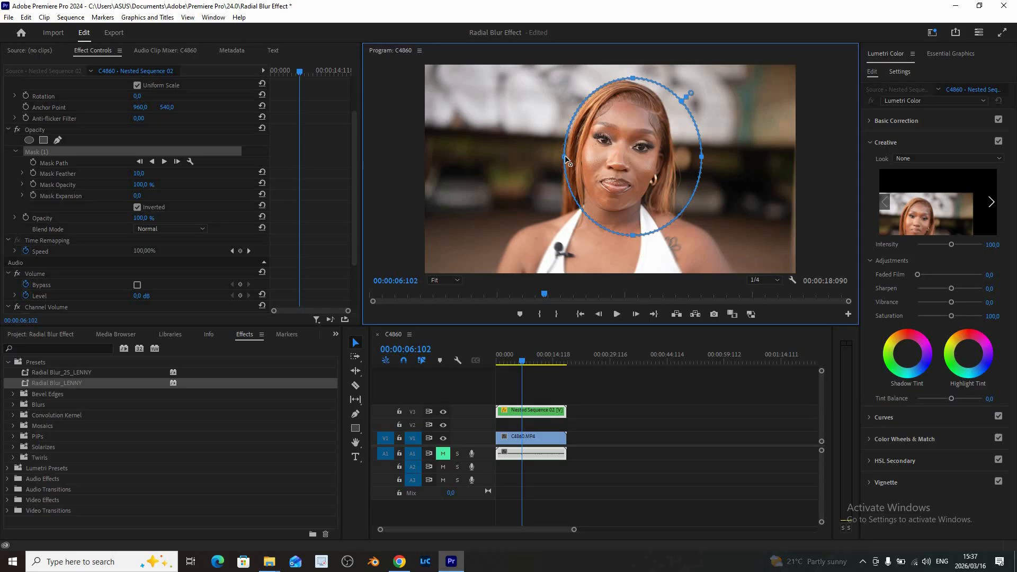
{"action": "left_click_drag", "start_coordinate": [564, 157], "coordinate": [532, 157]}
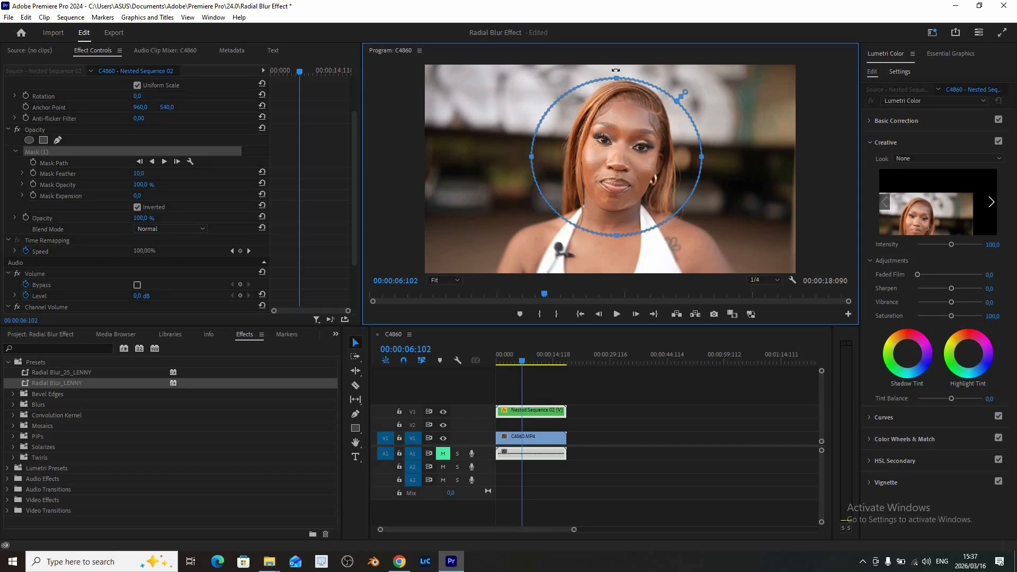
{"action": "left_click_drag", "start_coordinate": [618, 75], "coordinate": [617, 72]}
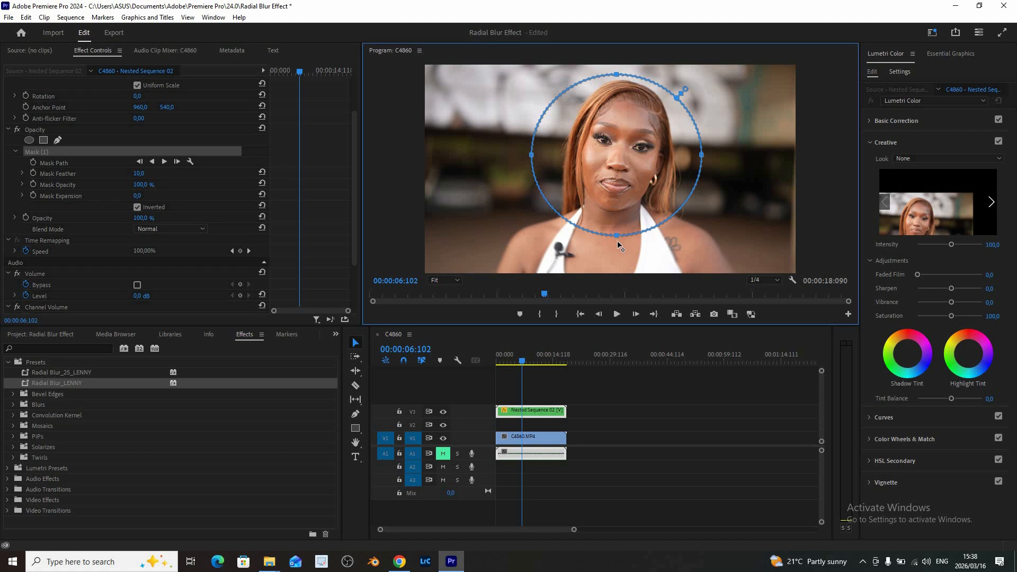
{"action": "left_click_drag", "start_coordinate": [618, 236], "coordinate": [618, 243]}
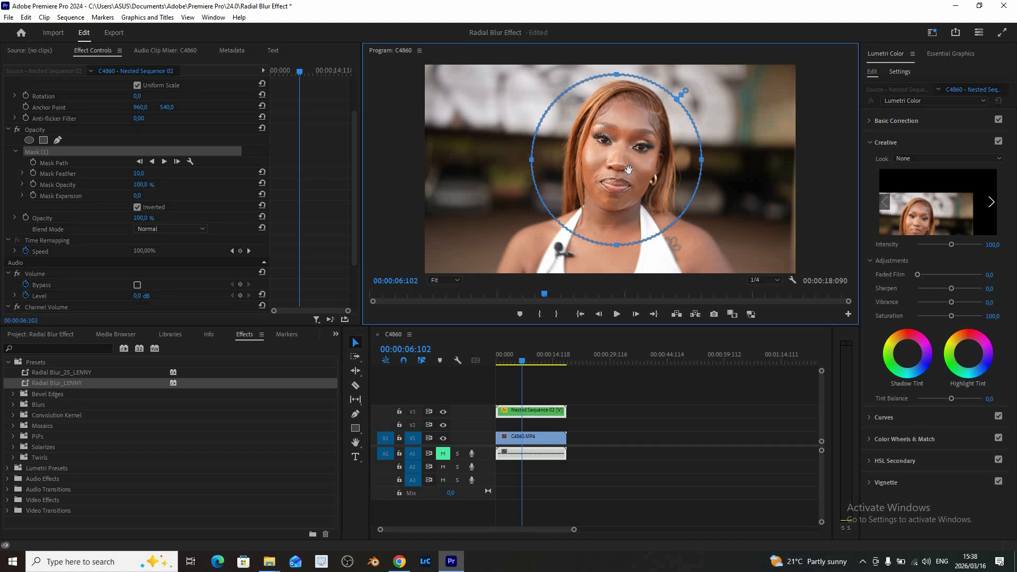
Step: Center the mask over the woman's head with a feather of 60 and preview the sequence from its start
{"action": "left_click_drag", "start_coordinate": [623, 188], "coordinate": [629, 178]}
{"action": "left_click_drag", "start_coordinate": [690, 88], "coordinate": [697, 81]}
{"action": "left_click", "coordinate": [498, 358]}
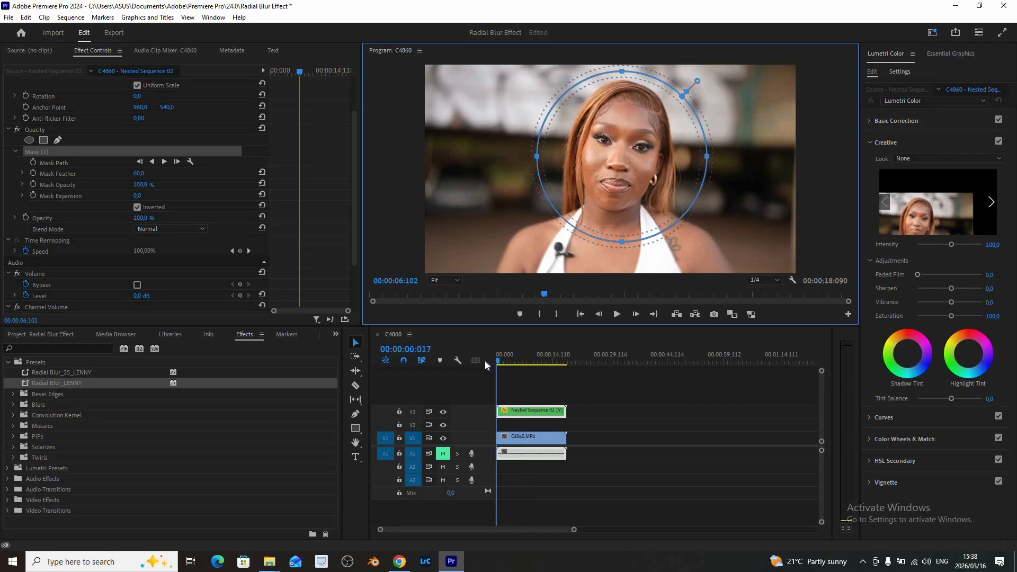
{"action": "key", "text": "space"}
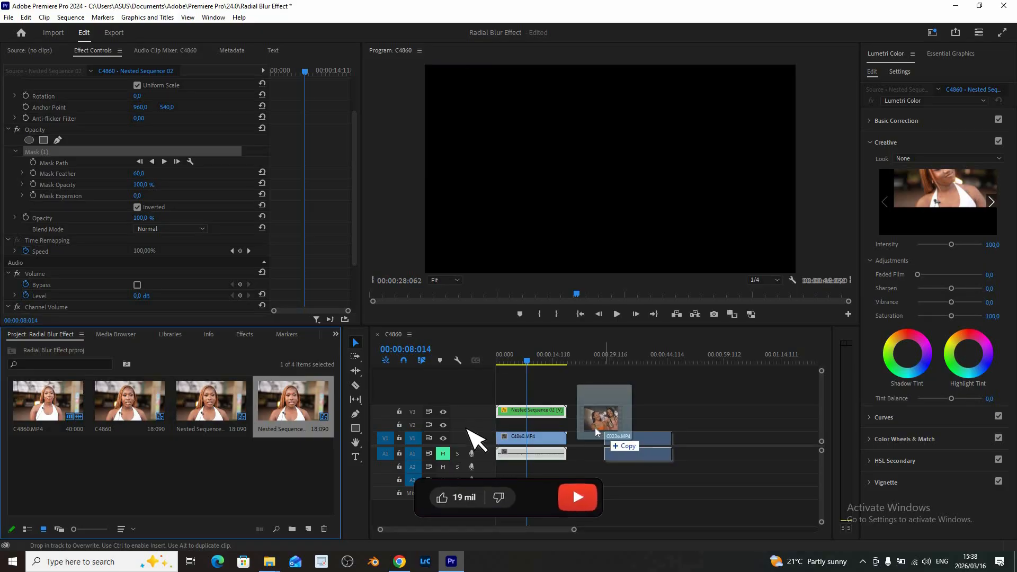
Step: Place C0236.MP4 on V1 after a gap at about 00:00:25:088 and trim its start to 00:00:26:112
{"action": "left_click_drag", "start_coordinate": [594, 438], "coordinate": [595, 439]}
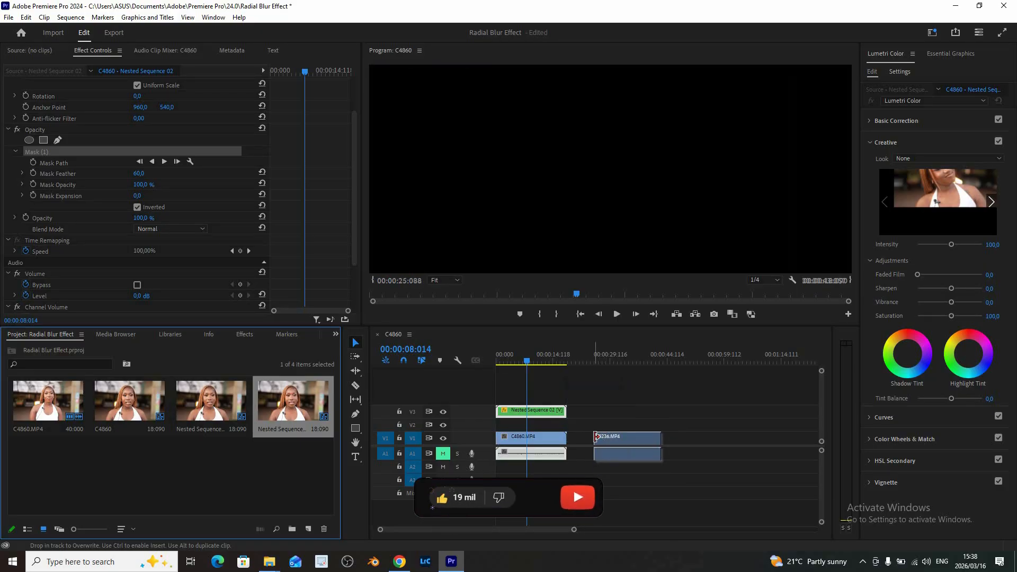
{"action": "left_click", "coordinate": [614, 354]}
{"action": "left_click_drag", "start_coordinate": [615, 353], "coordinate": [594, 360]}
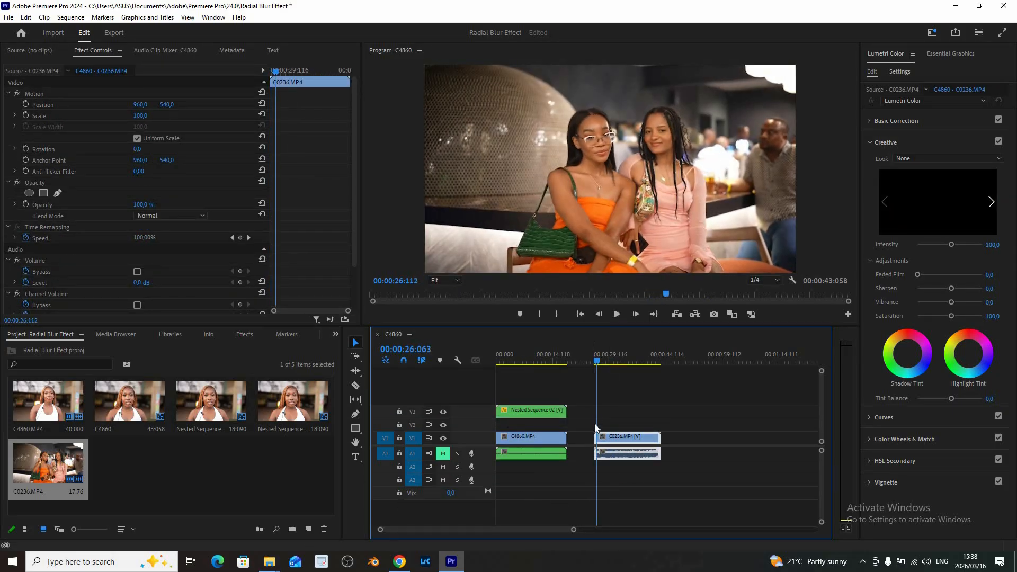
{"action": "key", "text": "space"}
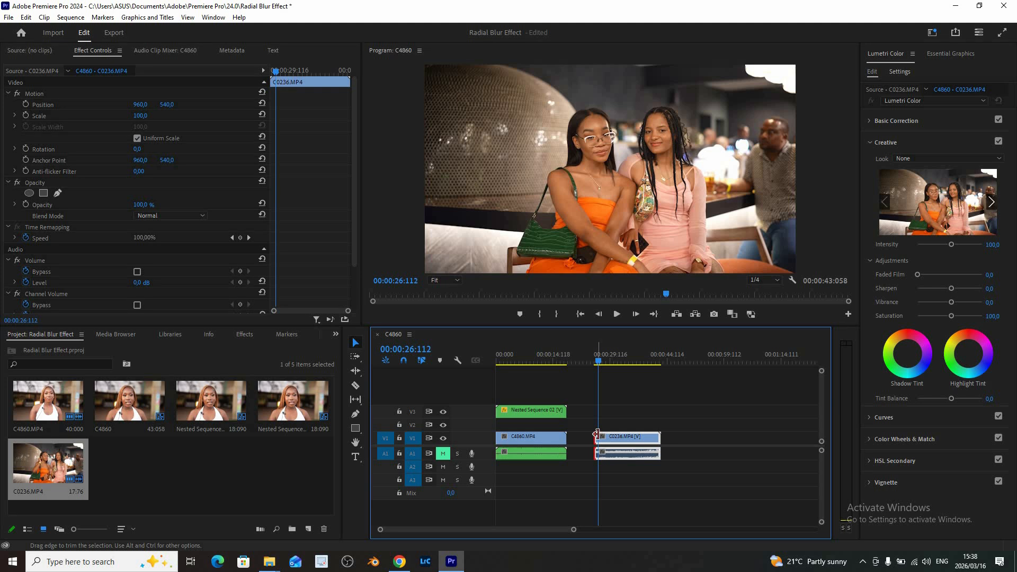
{"action": "left_click_drag", "start_coordinate": [597, 435], "coordinate": [599, 436]}
Step: Trim the end of C0236.MP4 to 00:00:30:058, just before the dark foreground object covers the woman in orange
{"action": "key", "text": "space"}
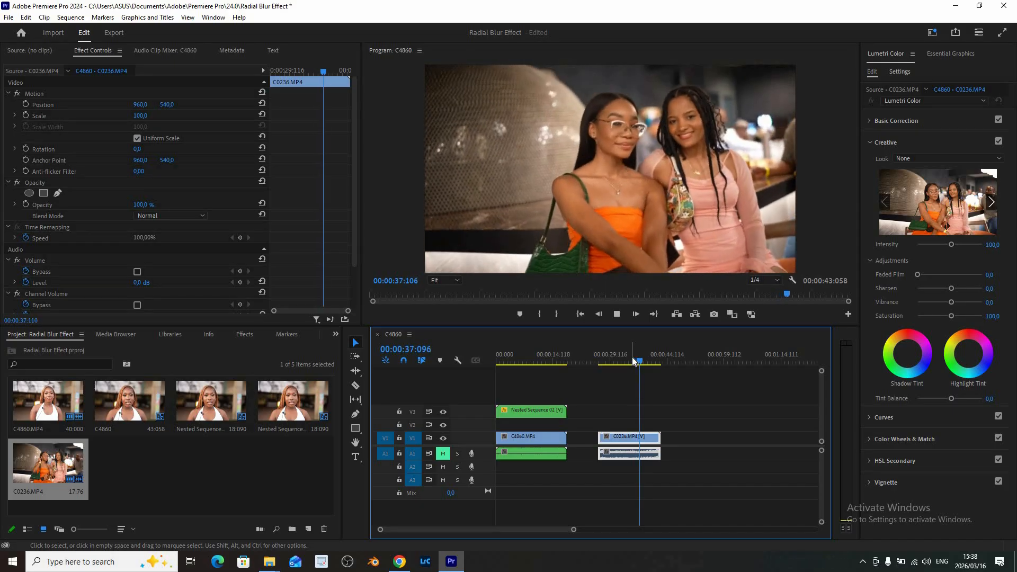
{"action": "left_click", "coordinate": [596, 360]}
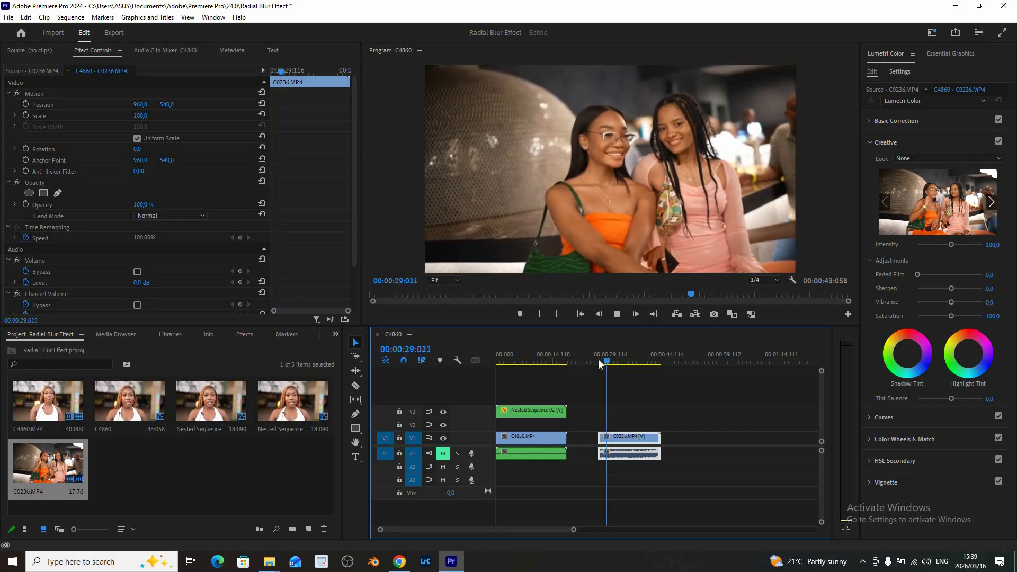
{"action": "key", "text": "space"}
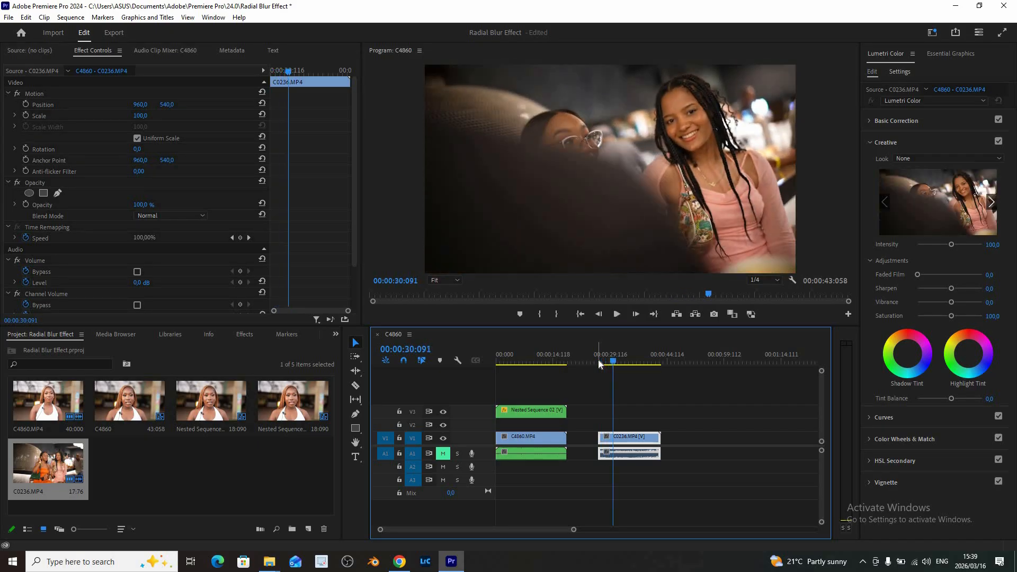
{"action": "key", "text": "Left"}
{"action": "key", "text": "Left"}
{"action": "key", "text": "Left"}
{"action": "key", "text": "Left"}
{"action": "key", "text": "Left"}
{"action": "key", "text": "Left"}
{"action": "key", "text": "Left"}
{"action": "key", "text": "Left"}
{"action": "key", "text": "Left"}
{"action": "key", "text": "Left"}
{"action": "key", "text": "Left"}
{"action": "key", "text": "Left"}
{"action": "key", "text": "Left"}
{"action": "key", "text": "Left"}
{"action": "key", "text": "Left"}
{"action": "key", "text": "Left"}
{"action": "key", "text": "Left"}
{"action": "key", "text": "Left"}
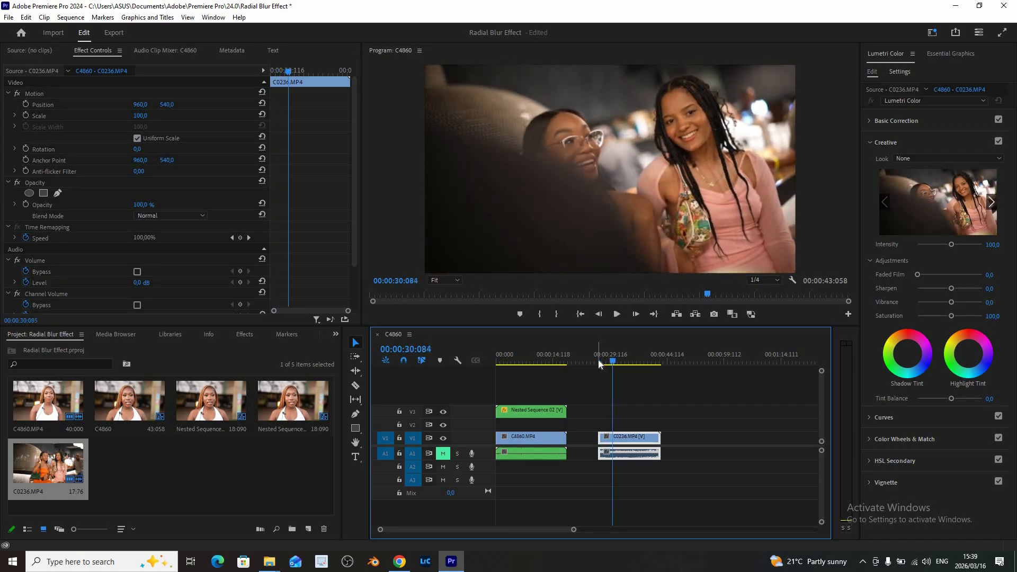
{"action": "key", "text": "Left"}
{"action": "key", "text": "Left"}
{"action": "key", "text": "Left"}
{"action": "key", "text": "Left"}
{"action": "key", "text": "Left"}
{"action": "key", "text": "Left"}
{"action": "key", "text": "Left"}
{"action": "key", "text": "Left"}
{"action": "key", "text": "Left"}
{"action": "key", "text": "Left"}
{"action": "key", "text": "Left"}
{"action": "key", "text": "Left"}
{"action": "key", "text": "Left"}
{"action": "key", "text": "Left"}
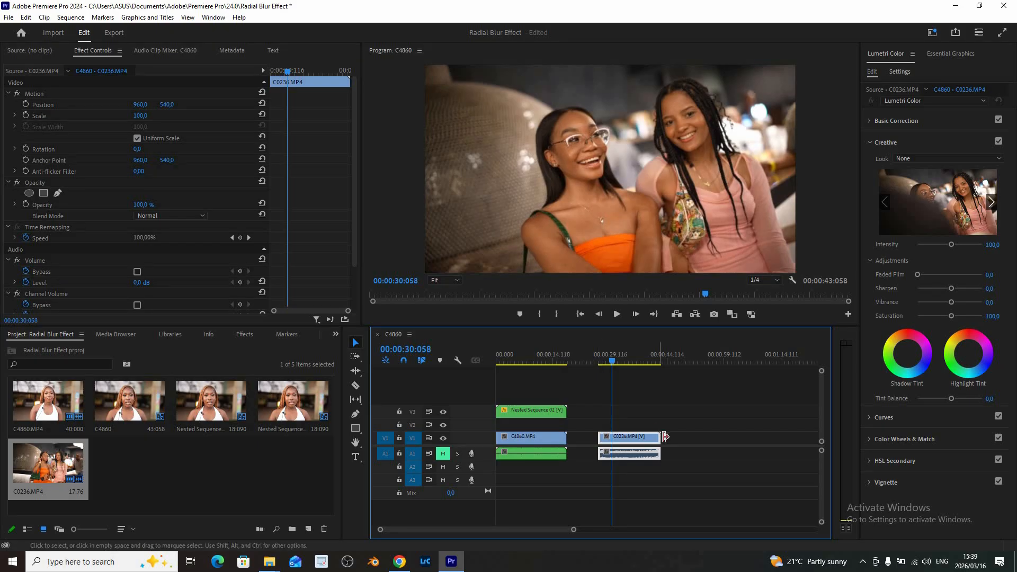
{"action": "left_click_drag", "start_coordinate": [659, 436], "coordinate": [605, 440]}
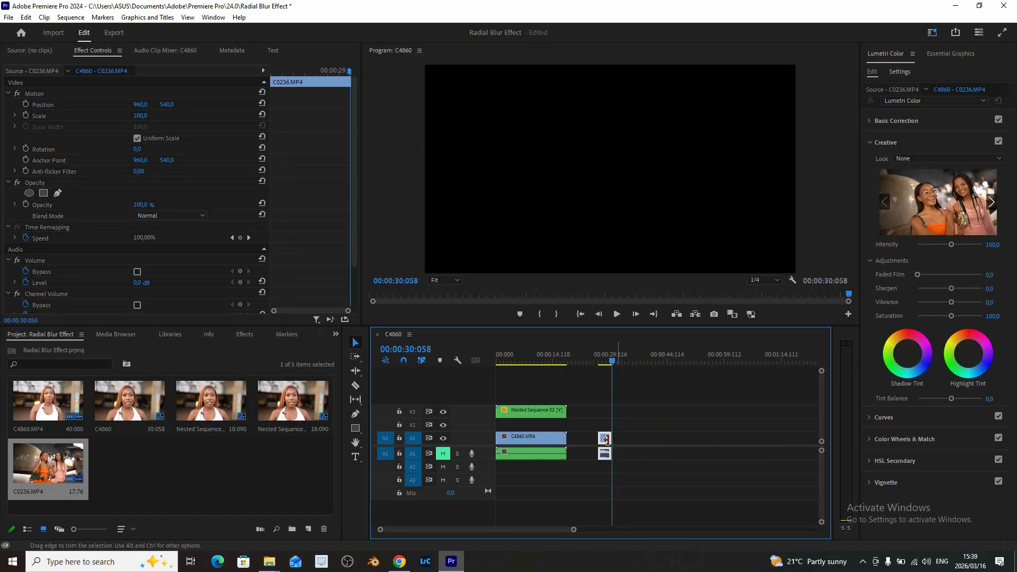
Step: Slow C0236.MP4 to 50% speed with Optical Flow time interpolation and play the slowed clip from its start
{"action": "right_click", "coordinate": [607, 444]}
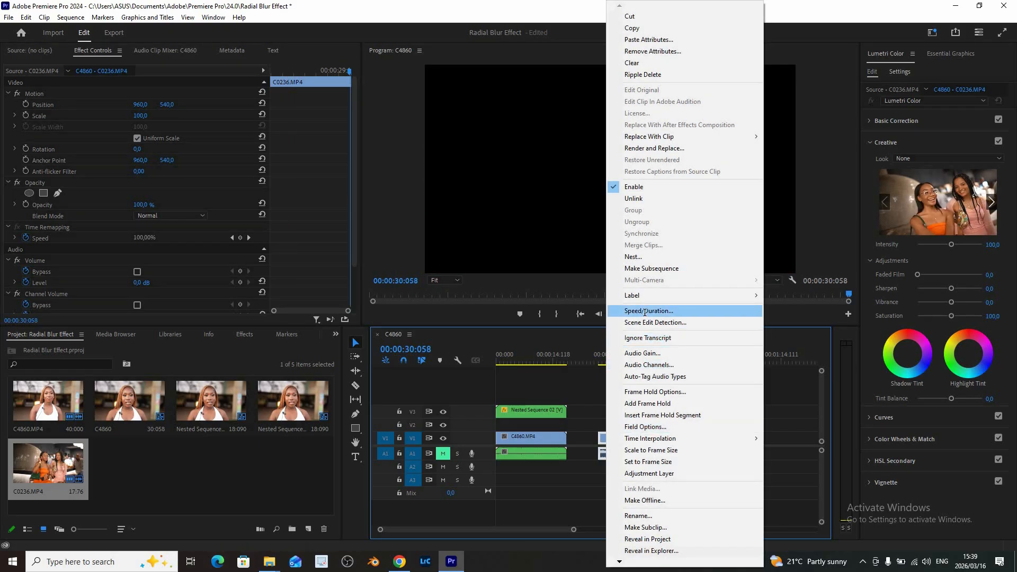
{"action": "left_click", "coordinate": [646, 313]}
{"action": "type", "text": "50"}
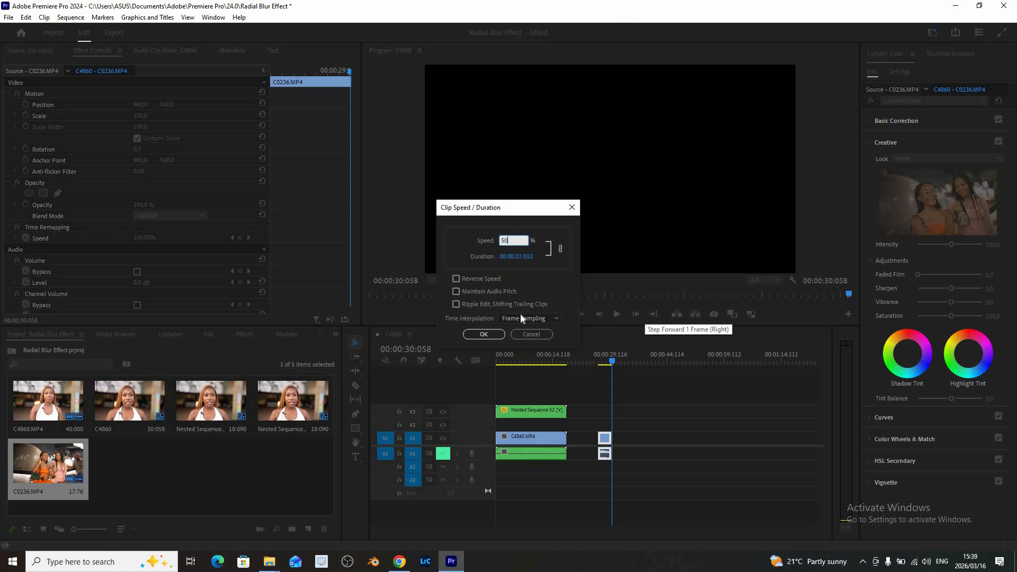
{"action": "left_click", "coordinate": [520, 318]}
{"action": "left_click", "coordinate": [513, 349]}
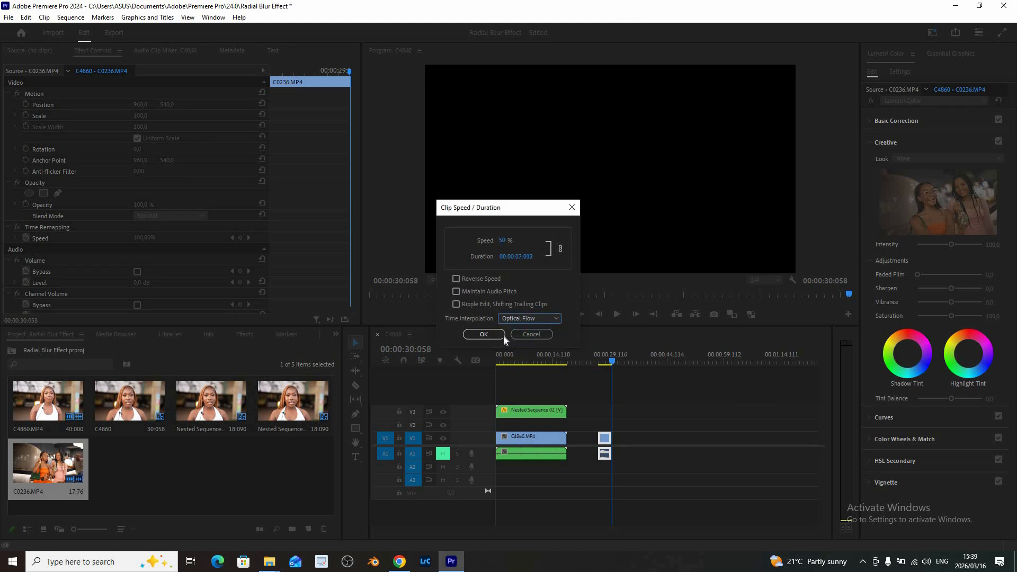
{"action": "left_click", "coordinate": [501, 335]}
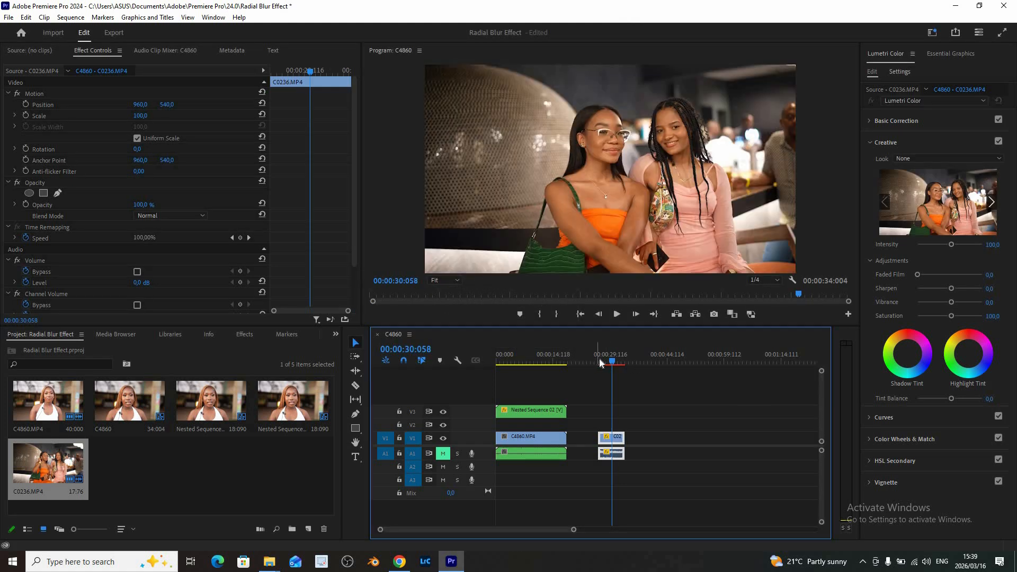
{"action": "left_click", "coordinate": [599, 362]}
{"action": "key", "text": "space"}
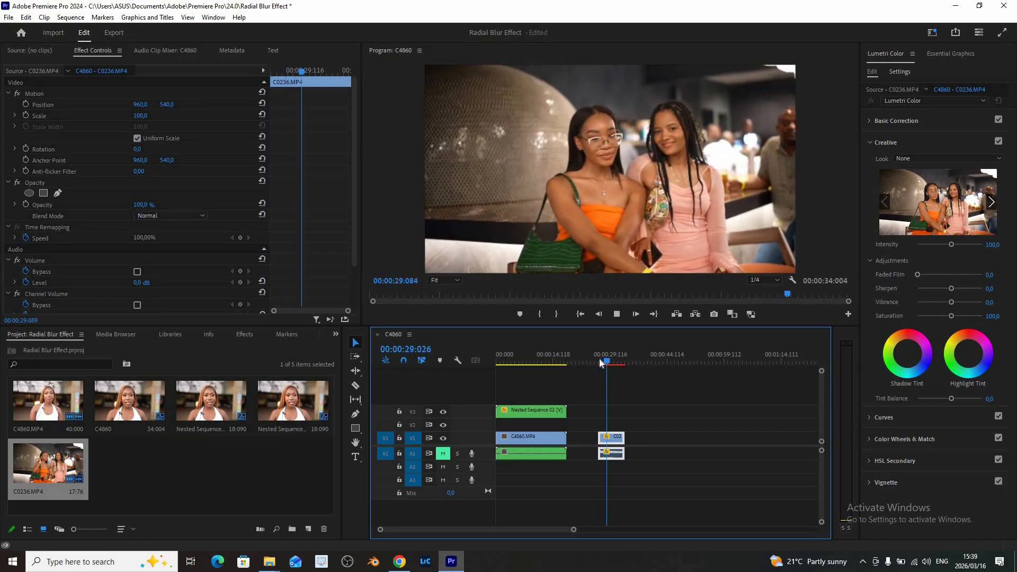
{"action": "left_click", "coordinate": [599, 363]}
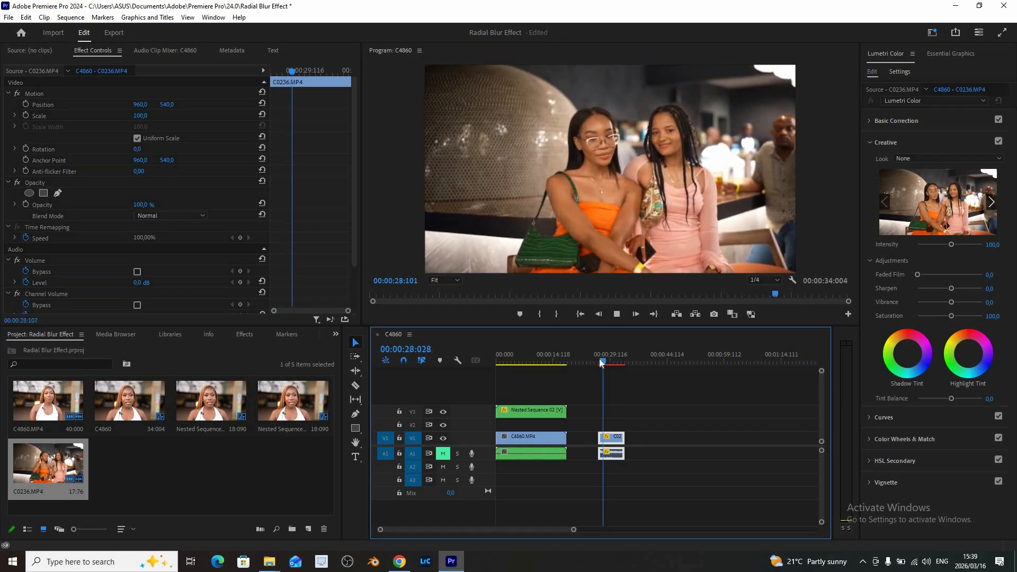
{"action": "key", "text": "space"}
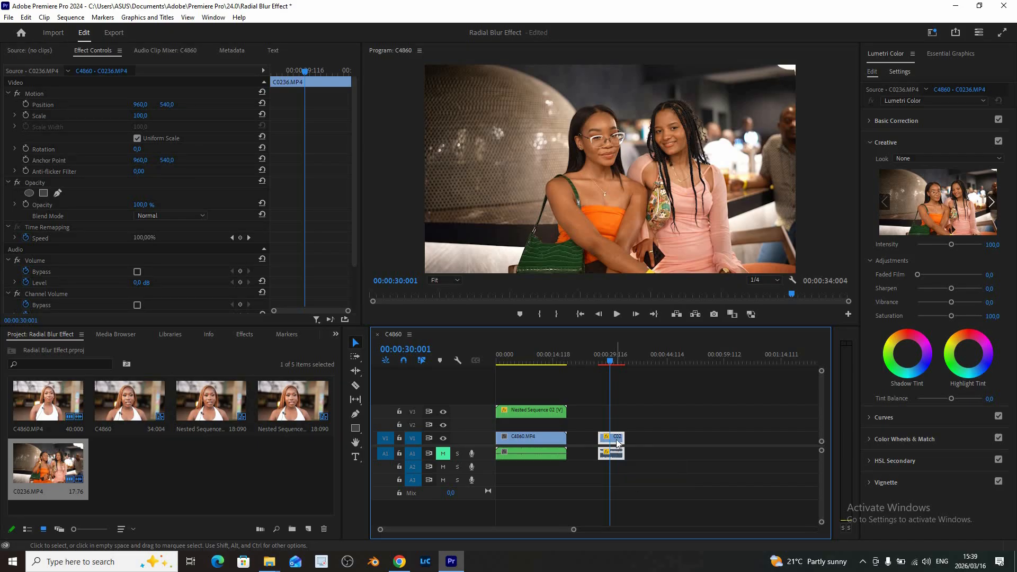
Step: Duplicate C0236.MP4 onto V3 directly above the original and nest the copy under the default name
{"action": "left_click_drag", "start_coordinate": [620, 439], "coordinate": [618, 418]}
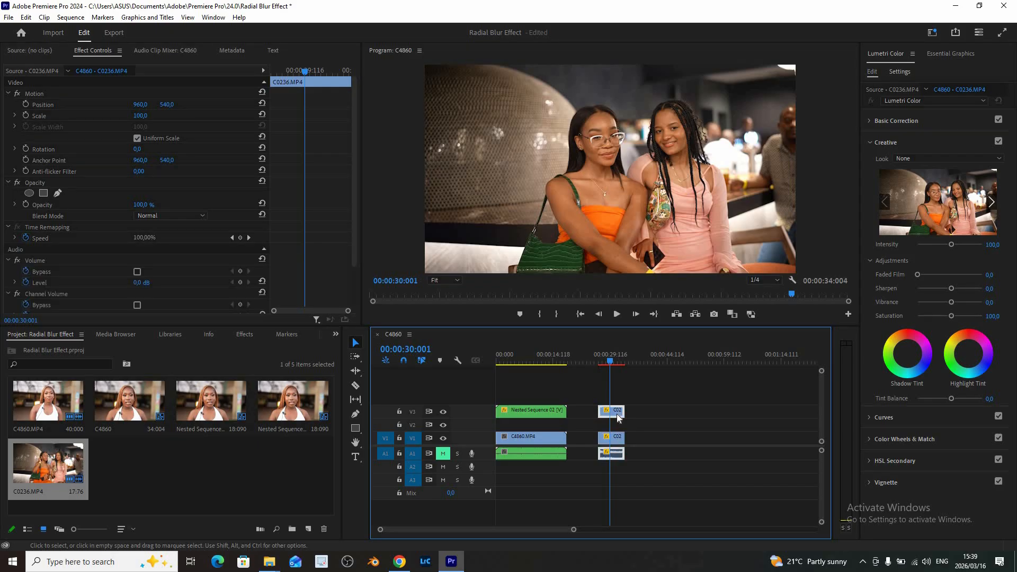
{"action": "right_click", "coordinate": [618, 418]}
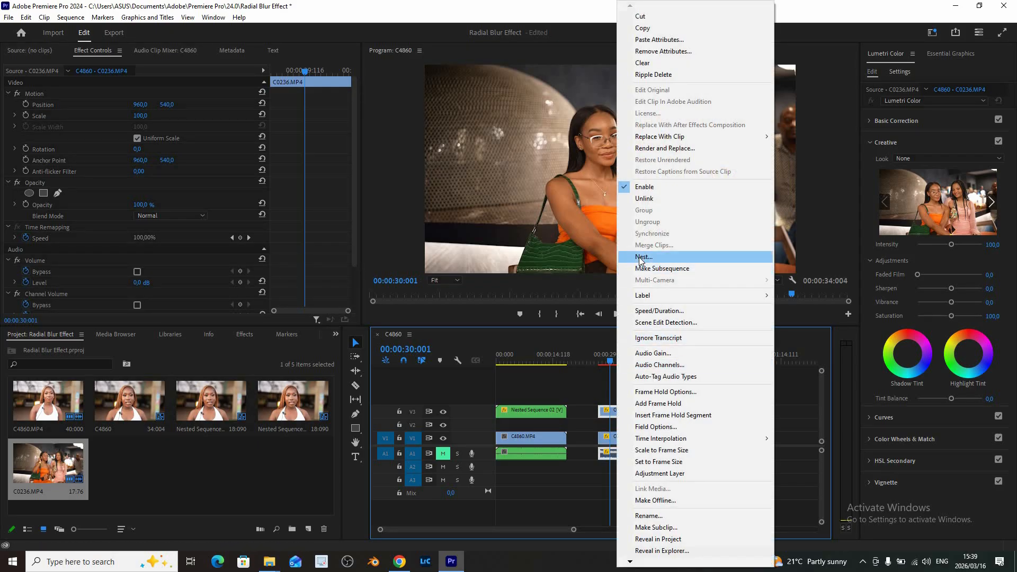
{"action": "left_click", "coordinate": [643, 258]}
{"action": "key", "text": "Return"}
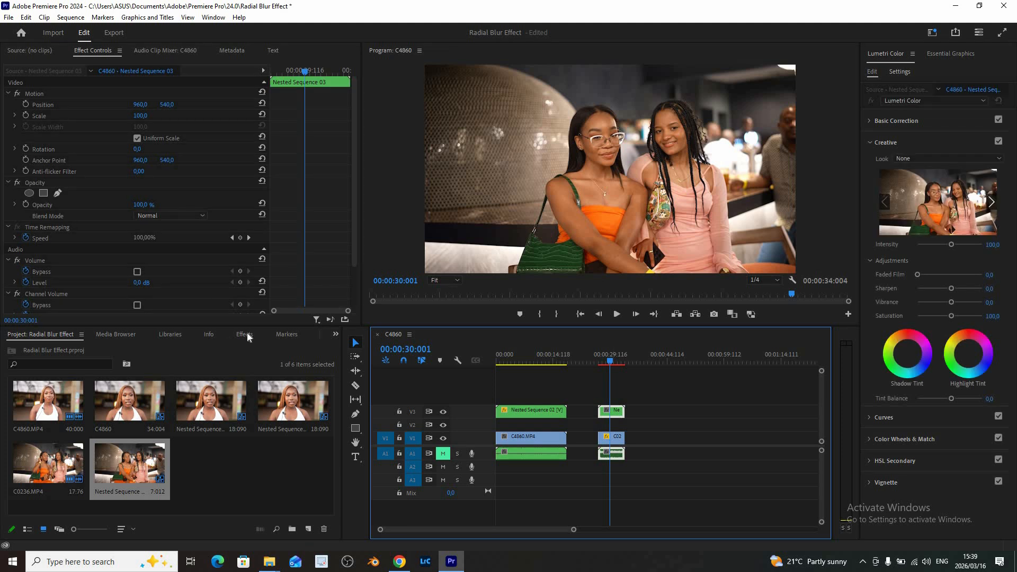
Step: Apply the Radial Blur_LENNY preset to the nested C0236 copy on V3 and enlarge the program preview area
{"action": "key", "text": "shift+7"}
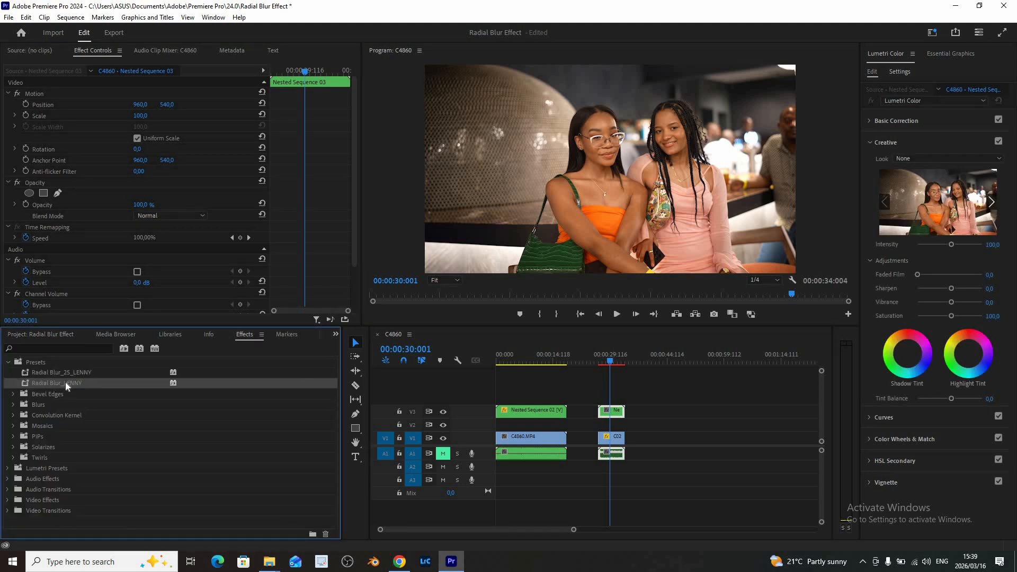
{"action": "left_click_drag", "start_coordinate": [146, 378], "coordinate": [614, 415]}
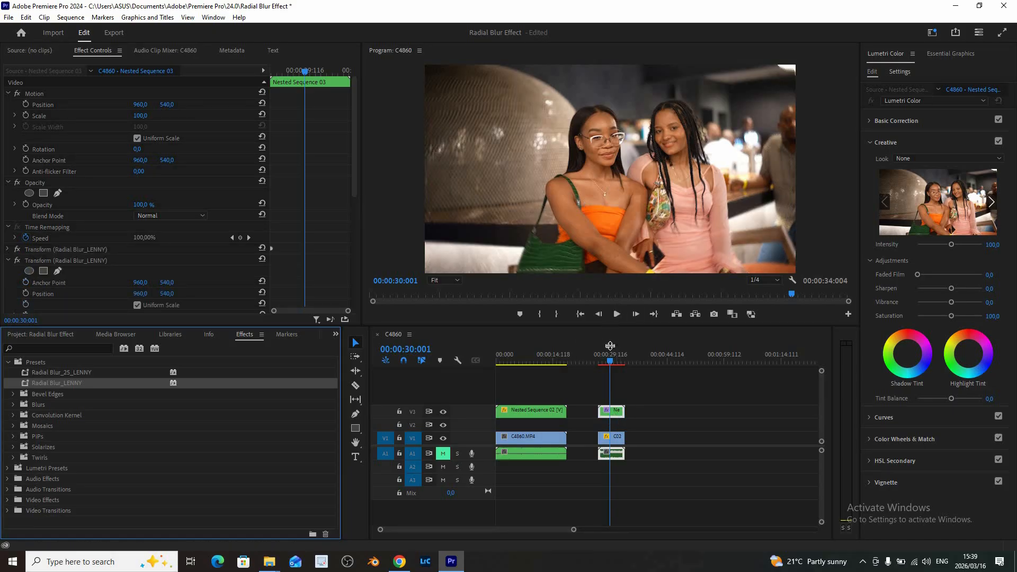
{"action": "left_click_drag", "start_coordinate": [610, 364], "coordinate": [608, 370]}
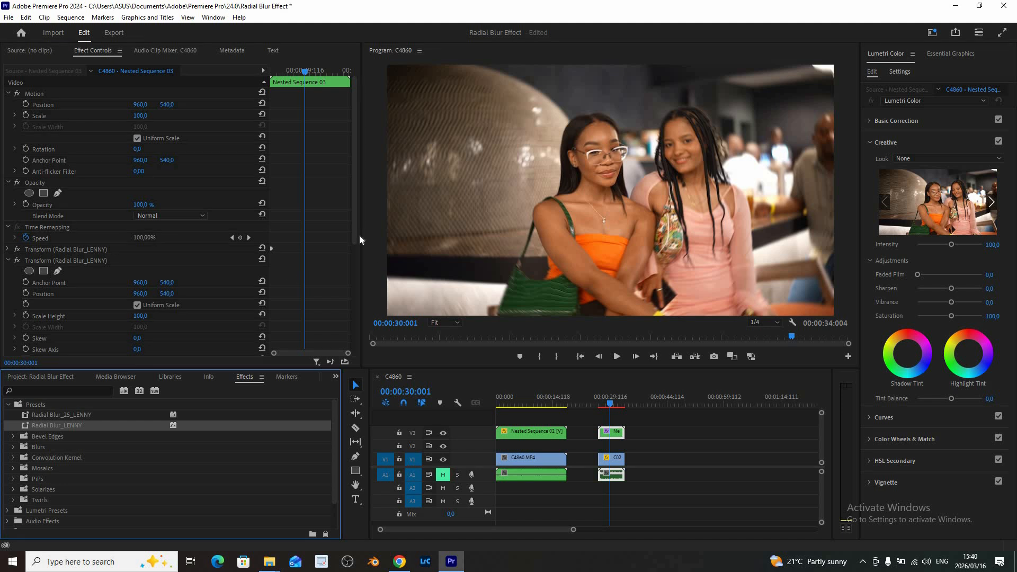
{"action": "left_click", "coordinate": [352, 342]}
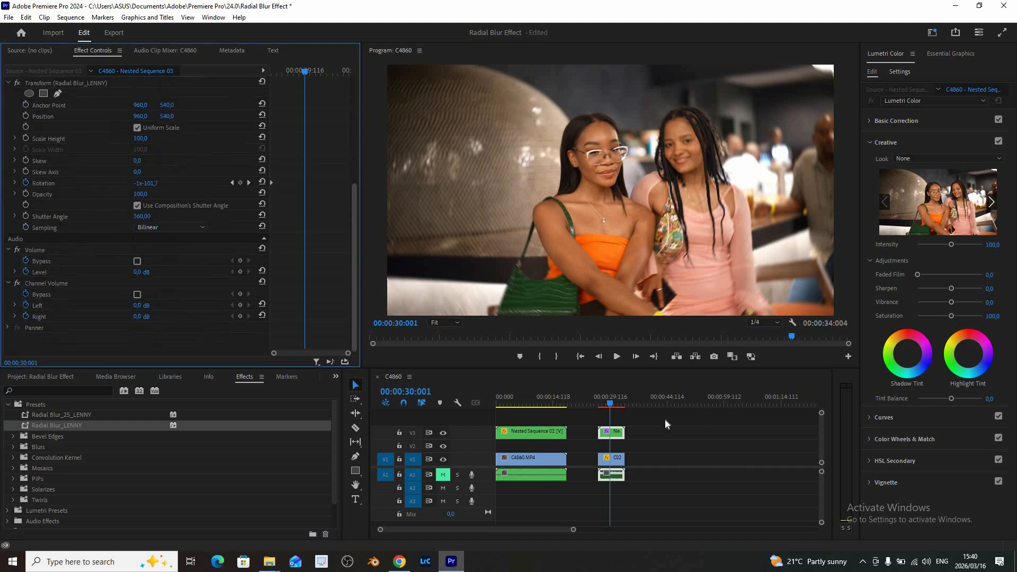
Step: Nest the blurred C0236 copy on V3 a second time, keeping the default sequence name
{"action": "right_click", "coordinate": [614, 438]}
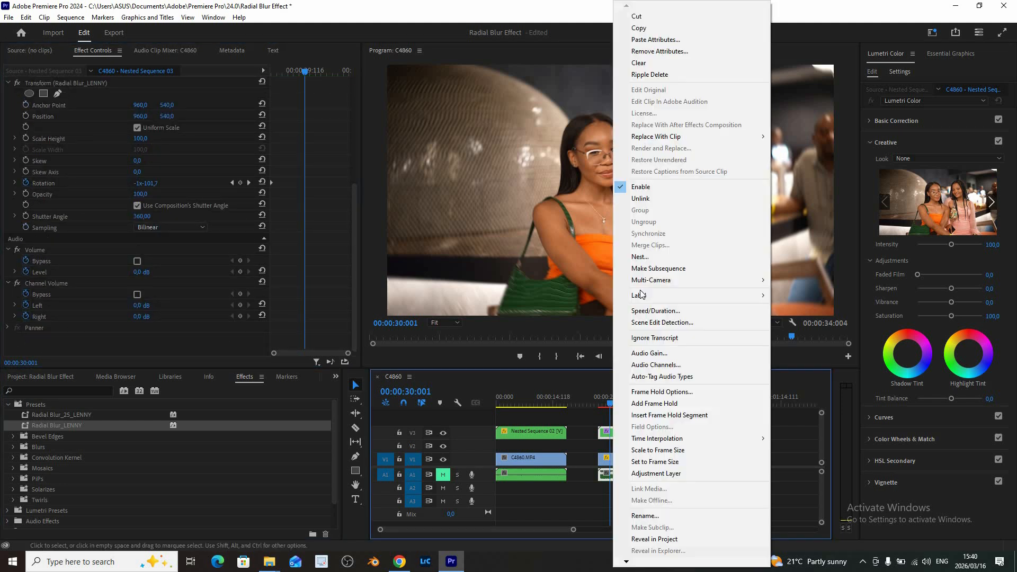
{"action": "left_click", "coordinate": [641, 257]}
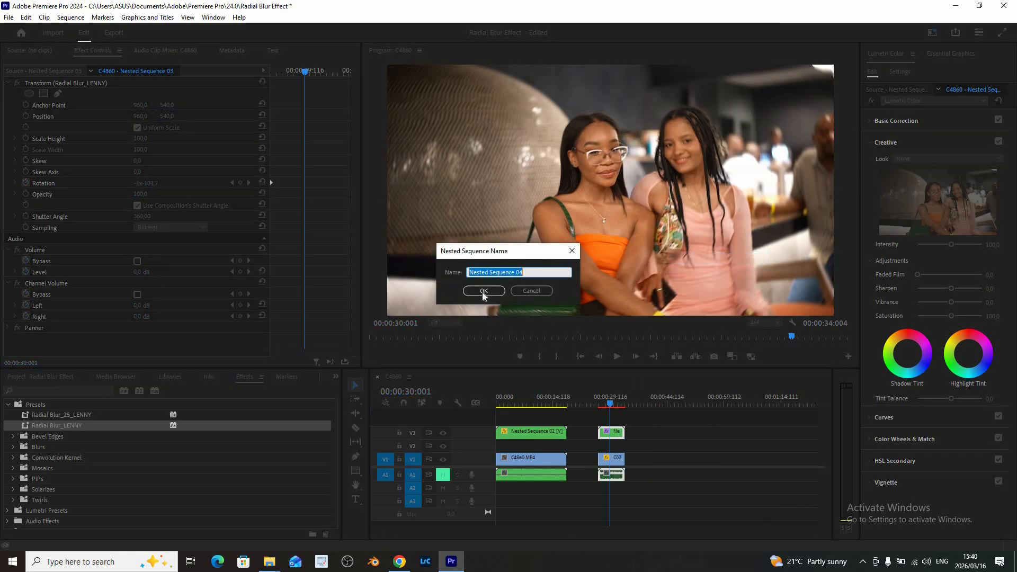
{"action": "left_click", "coordinate": [483, 290]}
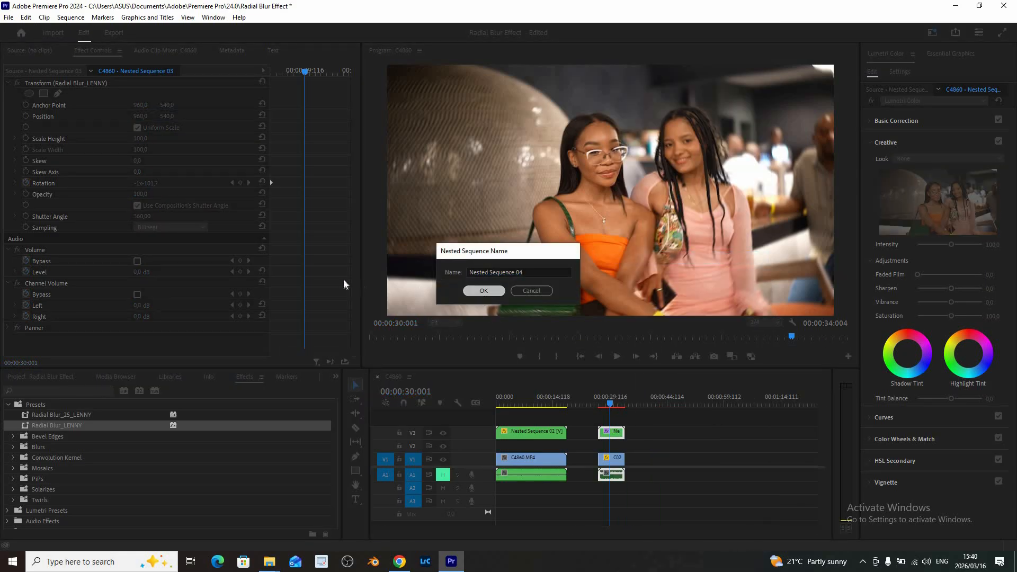
Step: Add an inverted ellipse opacity mask to the re-nested V3 clip and move it over the head of the woman in orange
{"action": "left_click", "coordinate": [617, 436]}
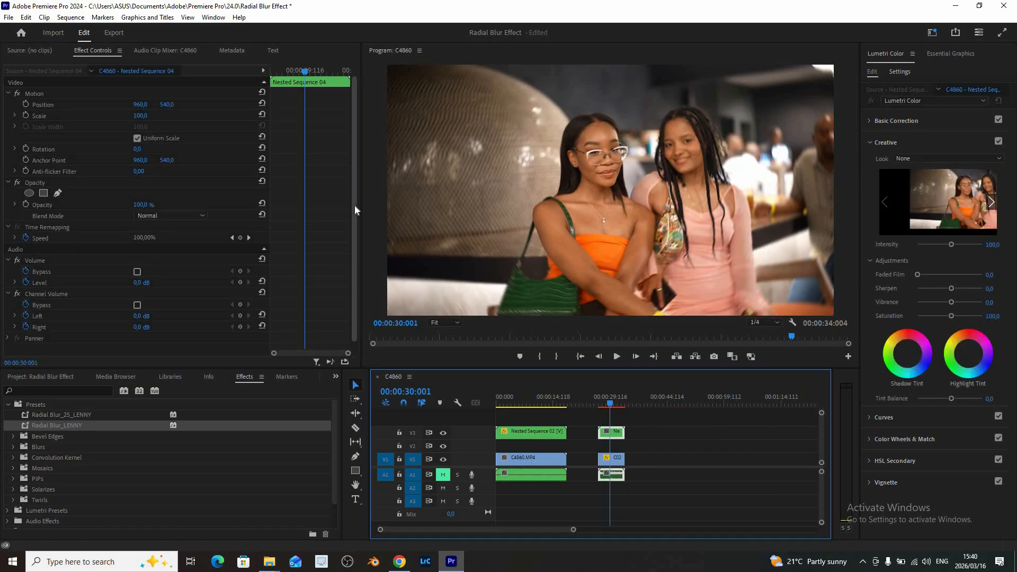
{"action": "scroll", "coordinate": [30, 187], "scroll_direction": "down", "scroll_amount": 1}
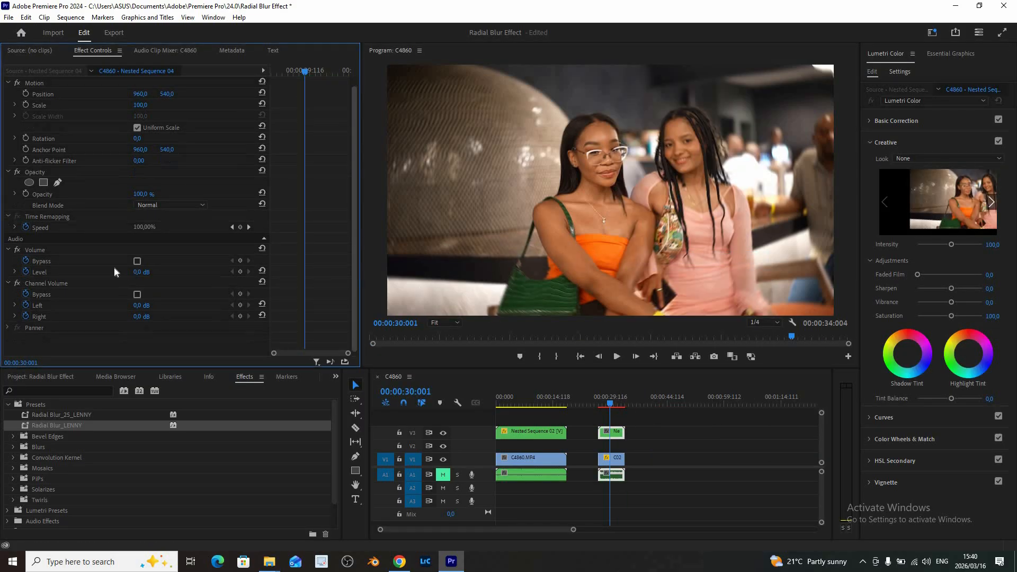
{"action": "left_click", "coordinate": [29, 182]}
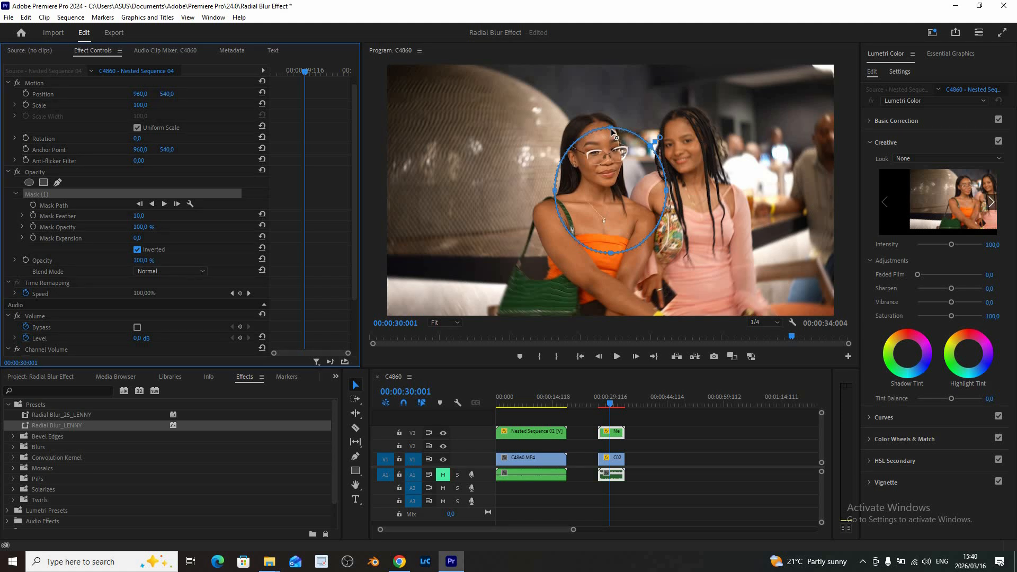
{"action": "left_click", "coordinate": [604, 159]}
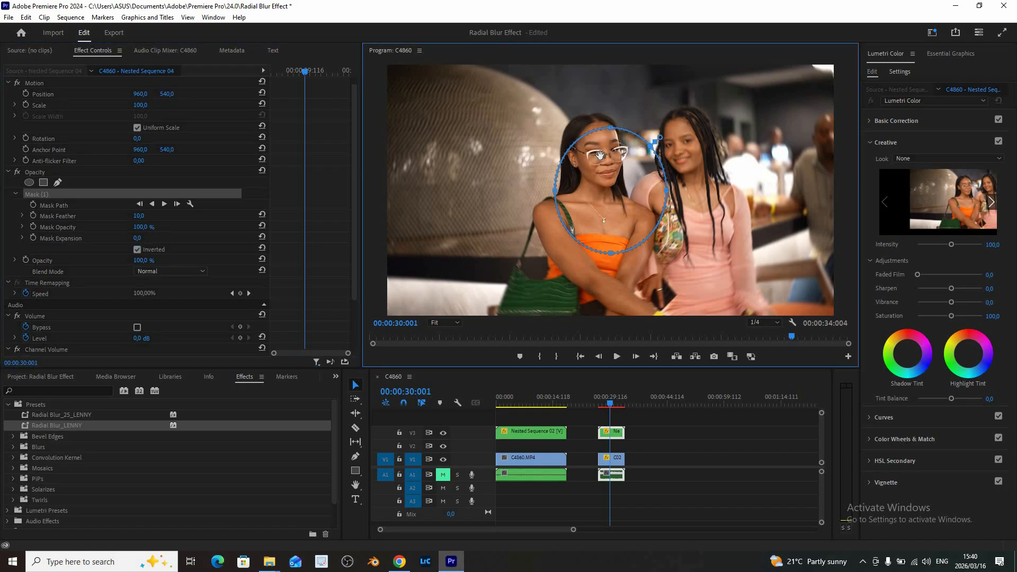
{"action": "left_click_drag", "start_coordinate": [599, 154], "coordinate": [588, 120]}
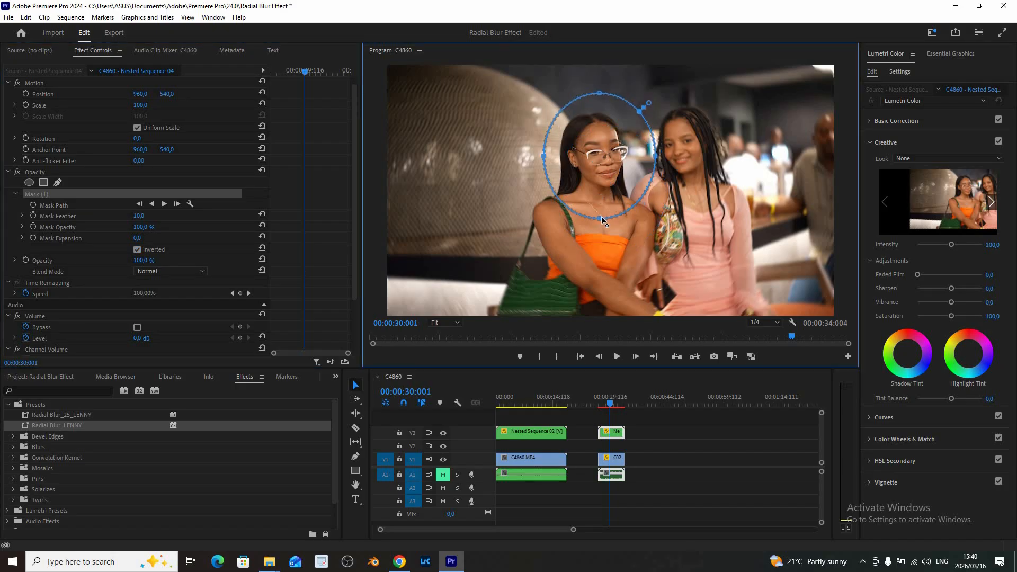
Step: Widen and lengthen the ellipse mask so it surrounds the head and shoulders of the woman in orange
{"action": "left_click_drag", "start_coordinate": [604, 252], "coordinate": [601, 262]}
{"action": "left_click_drag", "start_coordinate": [525, 174], "coordinate": [516, 173]}
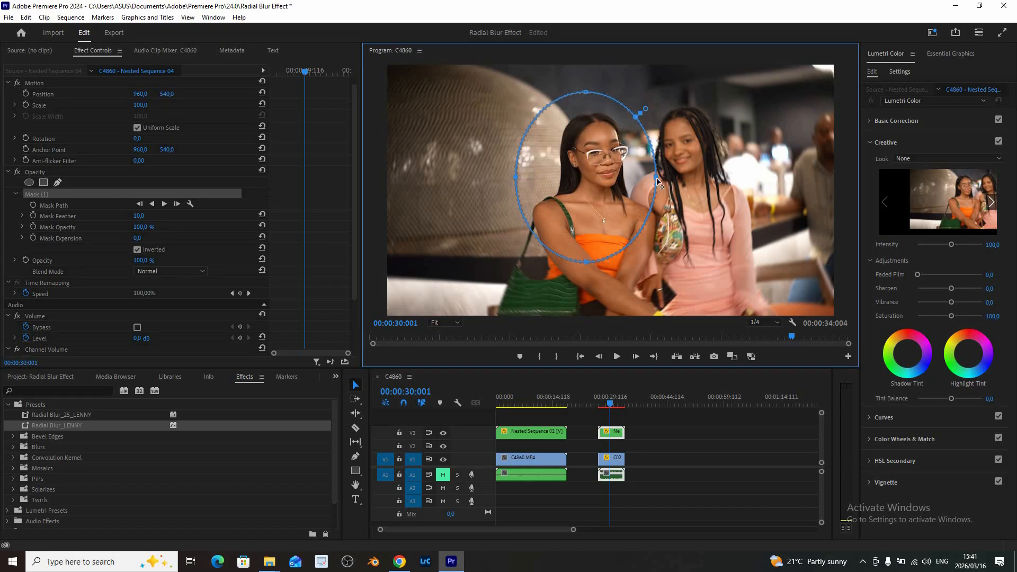
{"action": "left_click_drag", "start_coordinate": [657, 176], "coordinate": [632, 162]}
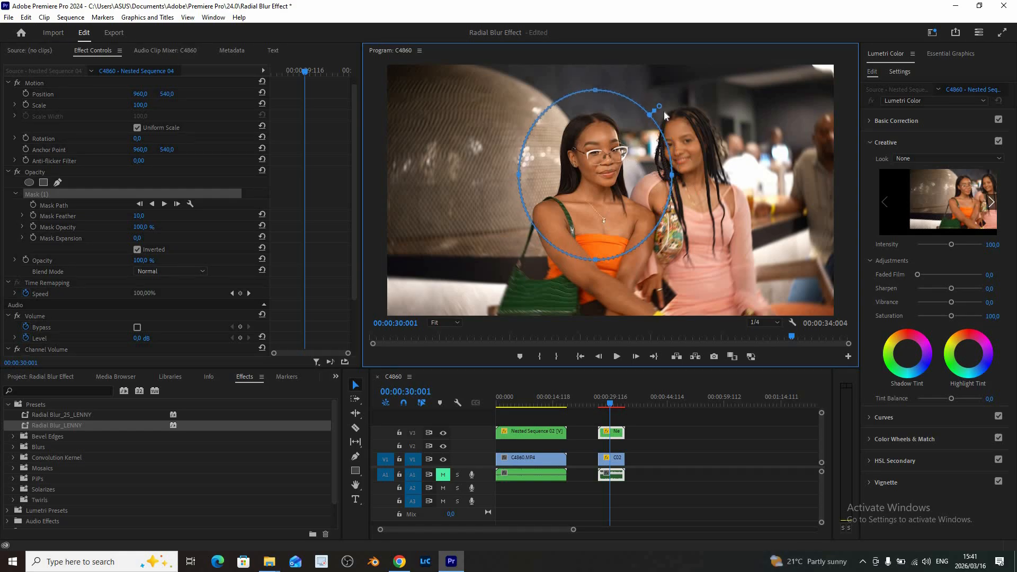
Step: Feather the ellipse mask to 149.9 and preview the second clip from just before its start
{"action": "mouse_move", "coordinate": [671, 104]}
{"action": "left_mouse_down"}
{"action": "mouse_move", "coordinate": [676, 98]}
{"action": "mouse_move", "coordinate": [669, 106]}
{"action": "left_mouse_up"}
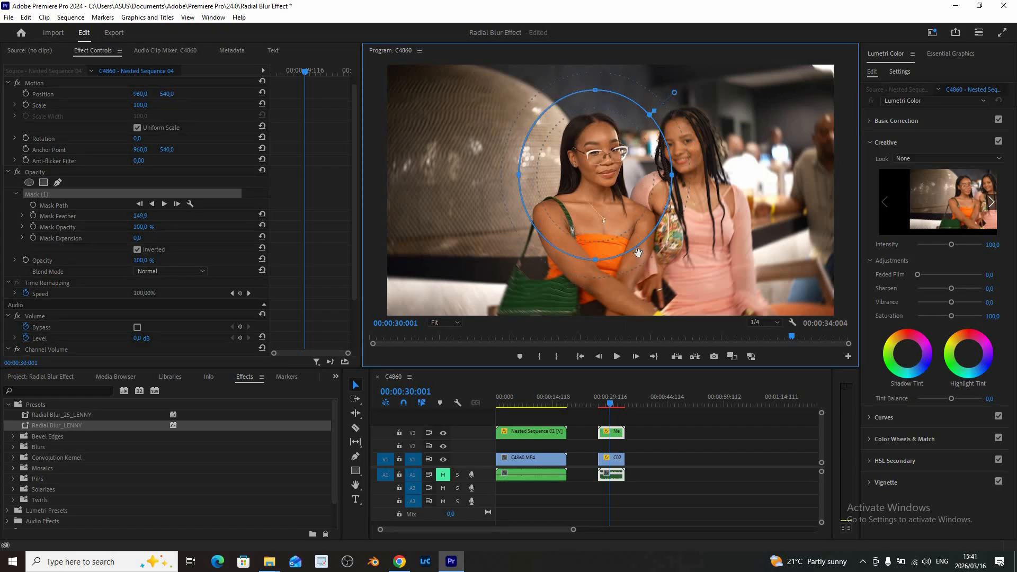
{"action": "left_click", "coordinate": [599, 405]}
{"action": "key", "text": "space"}
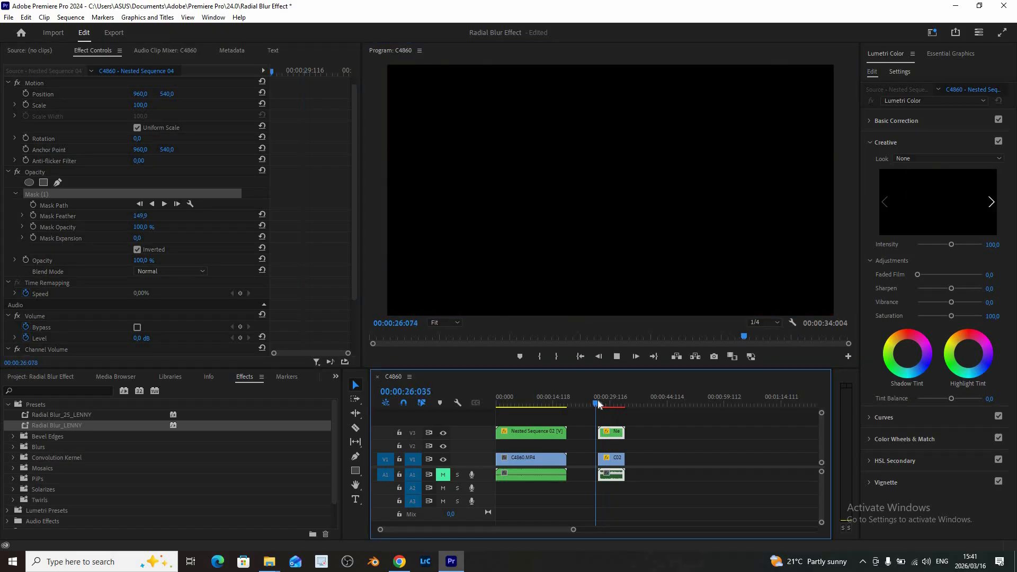
{"action": "key", "text": "space"}
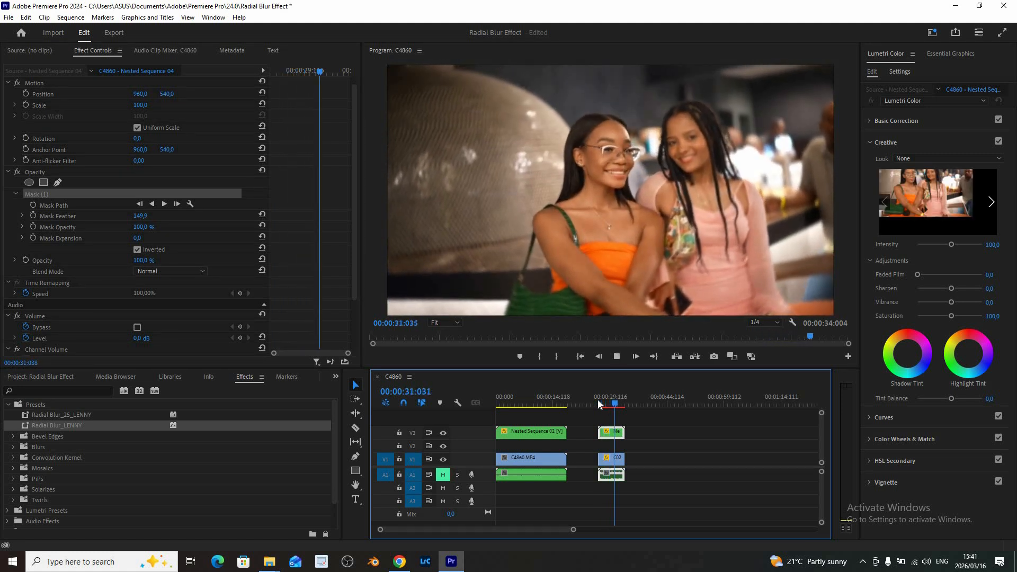
{"action": "key", "text": "space"}
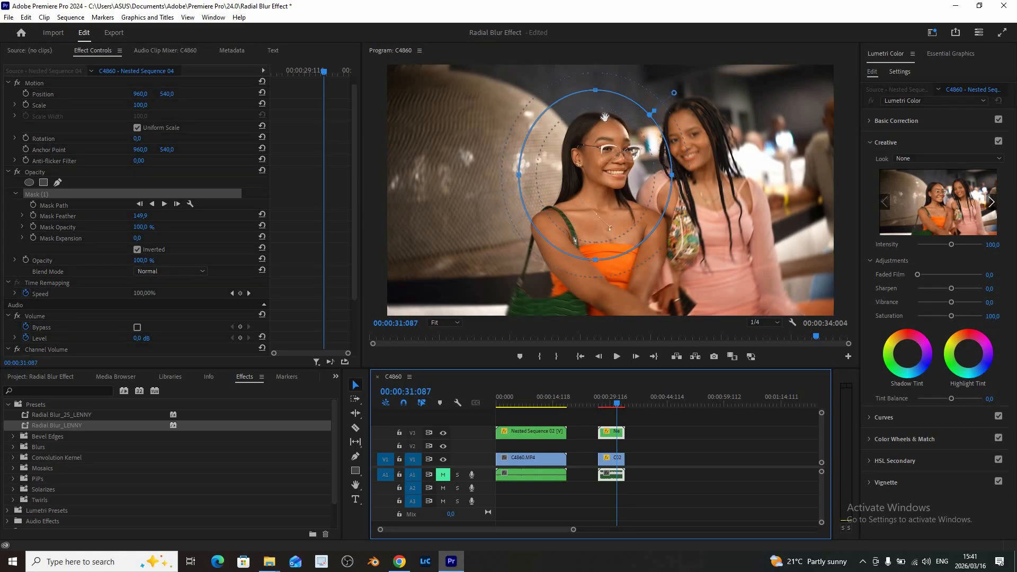